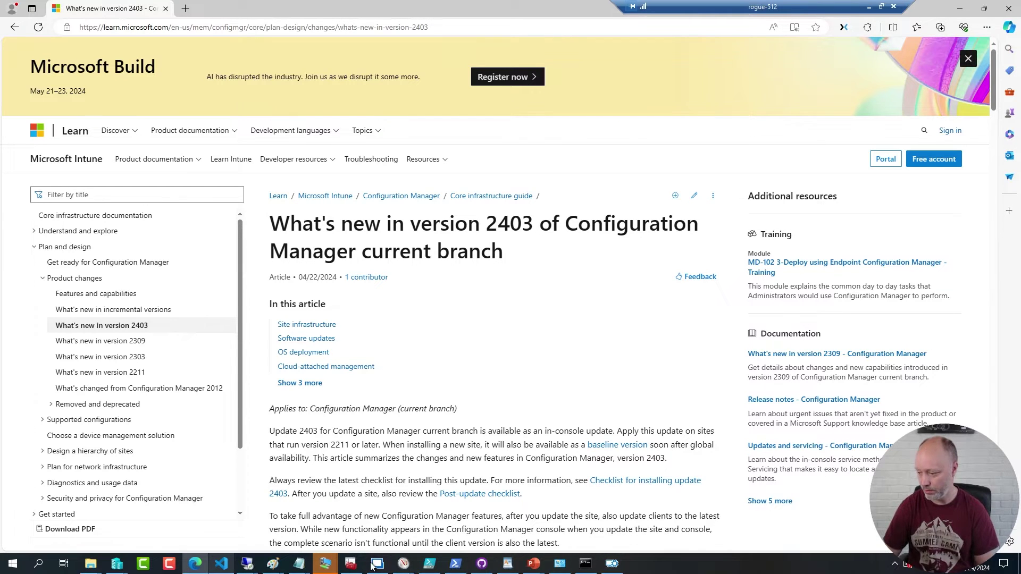
Open PowerShell on the CM01 server and change into the E:\setup\scripts folder
left_click(376, 564)
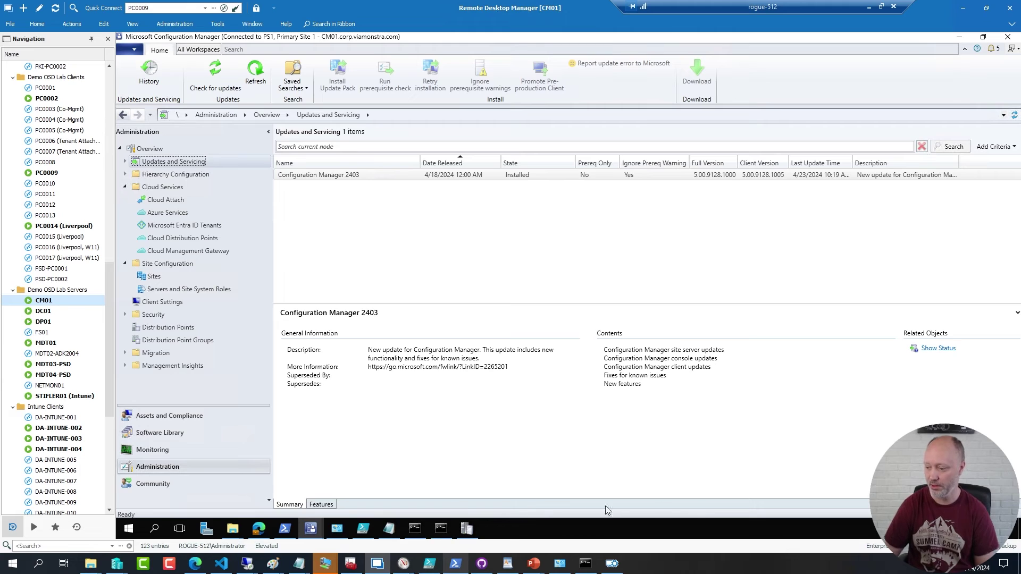
left_click(295, 538)
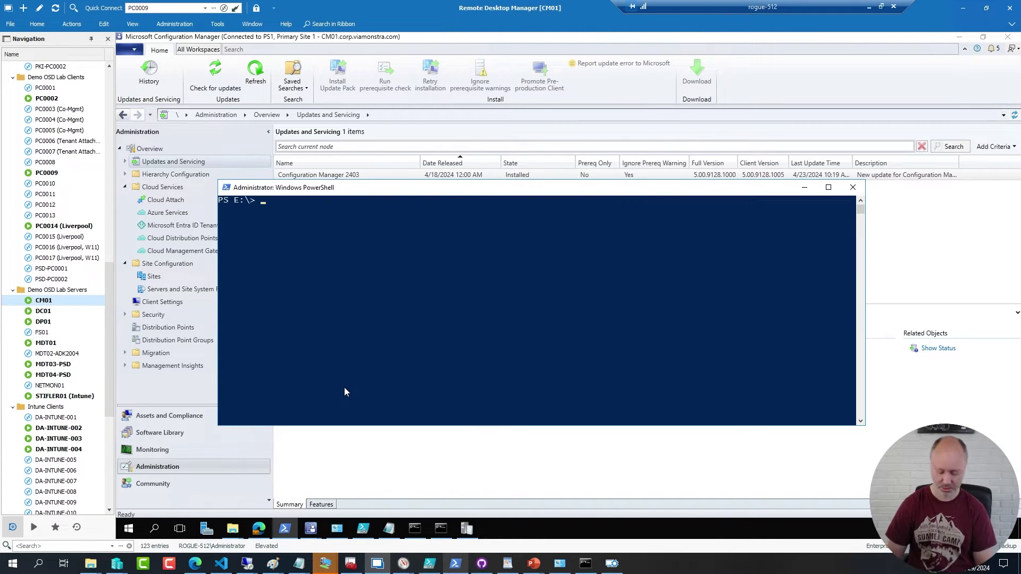
type("cd .\\setup\\SC")
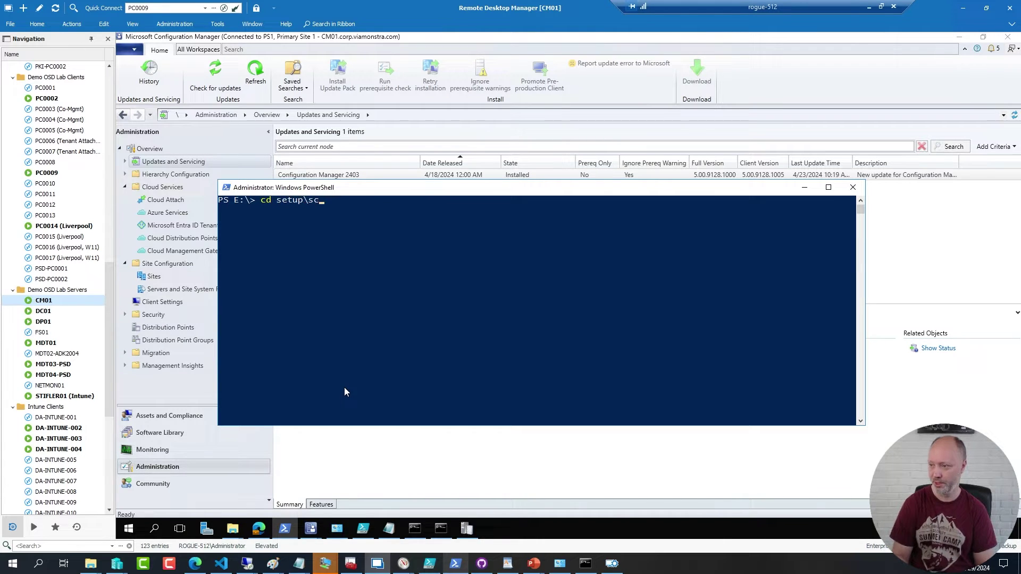
key("Tab")
Line up .\enableearlyupdatering2403.ps1 -siteServer CM01 without running it, then minimize PowerShell
key("Tab")
key("Return")
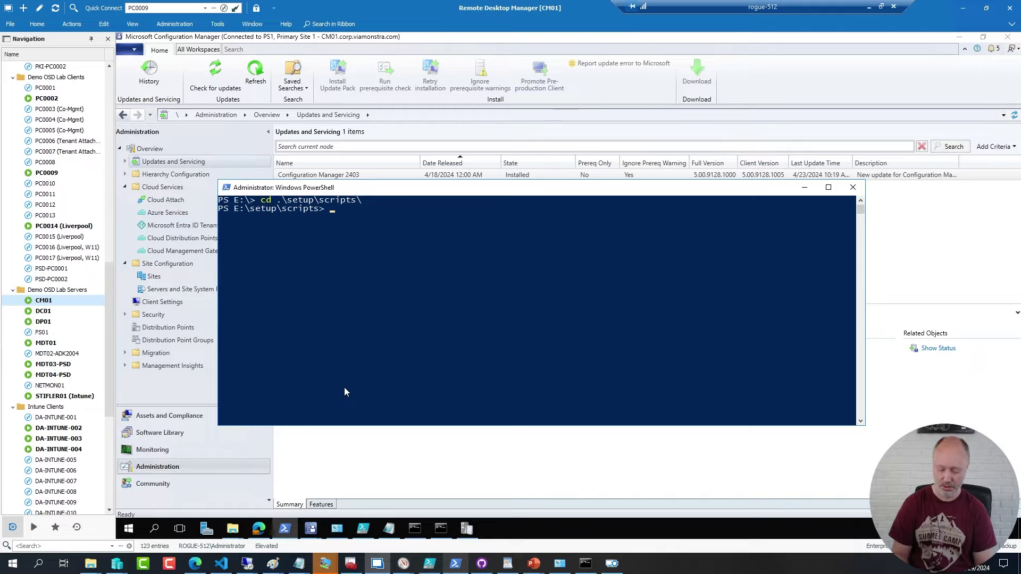
type("enb")
key("Tab")
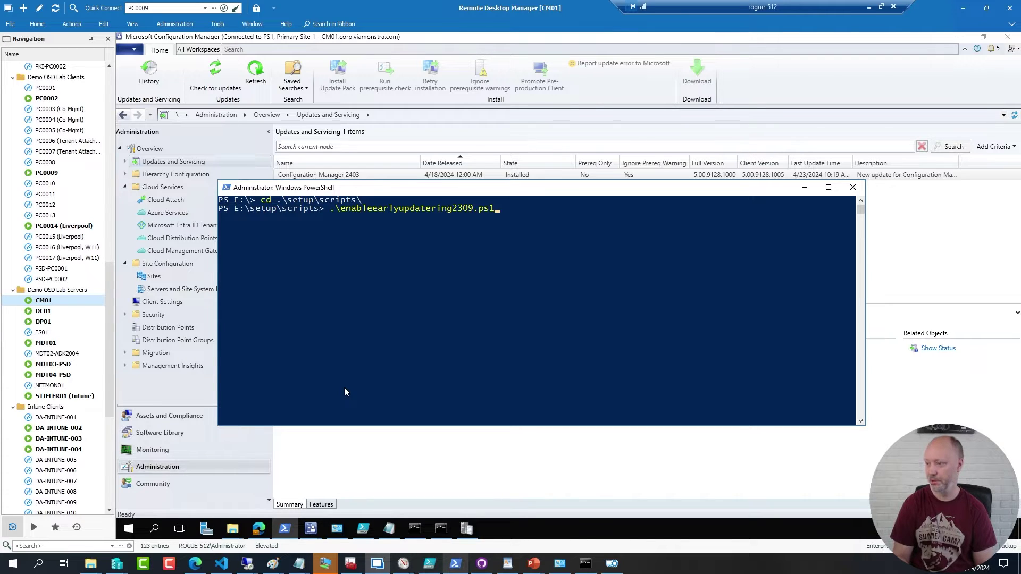
key("Tab")
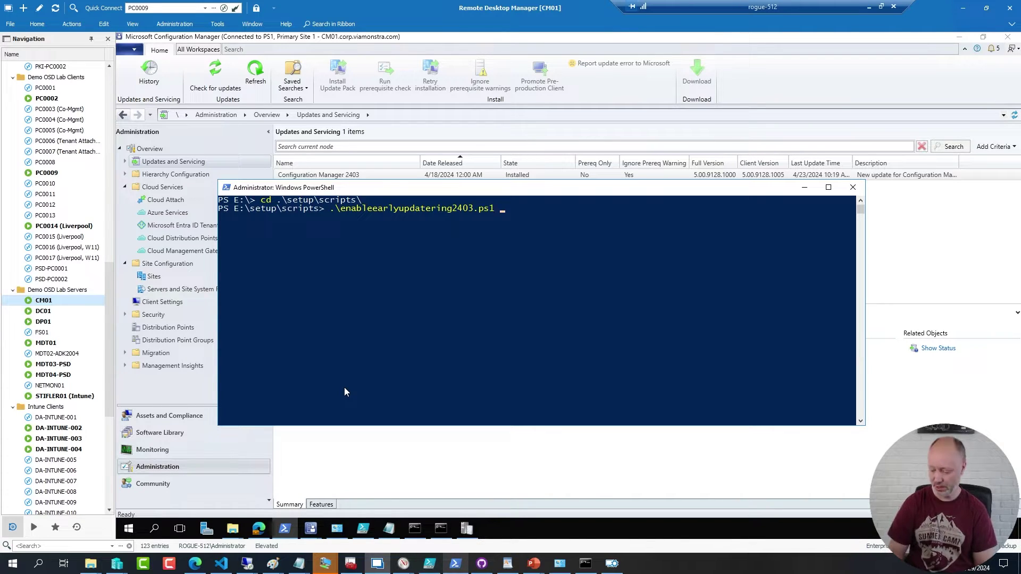
type("-")
key("Tab")
type("CM01")
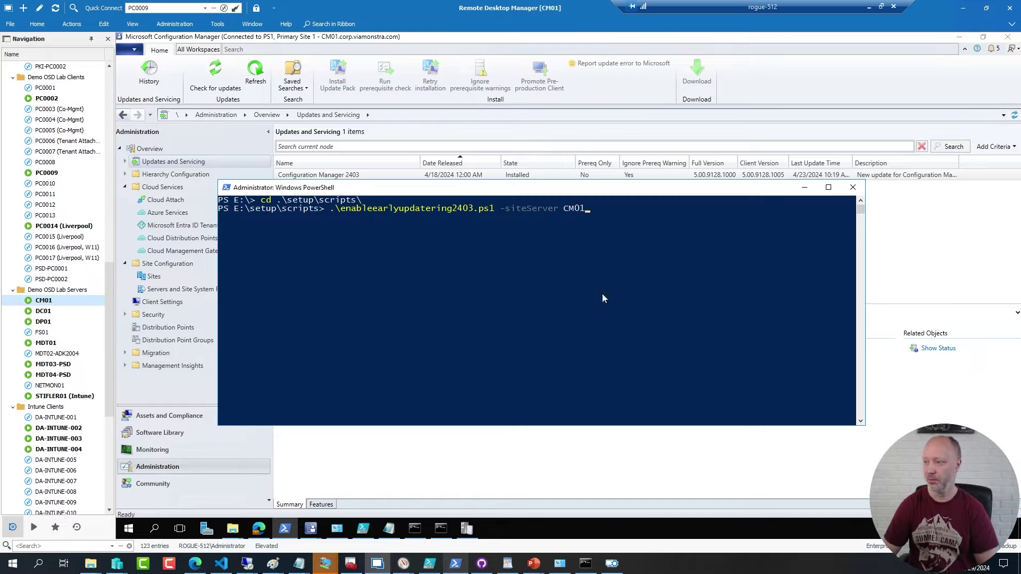
left_click(805, 187)
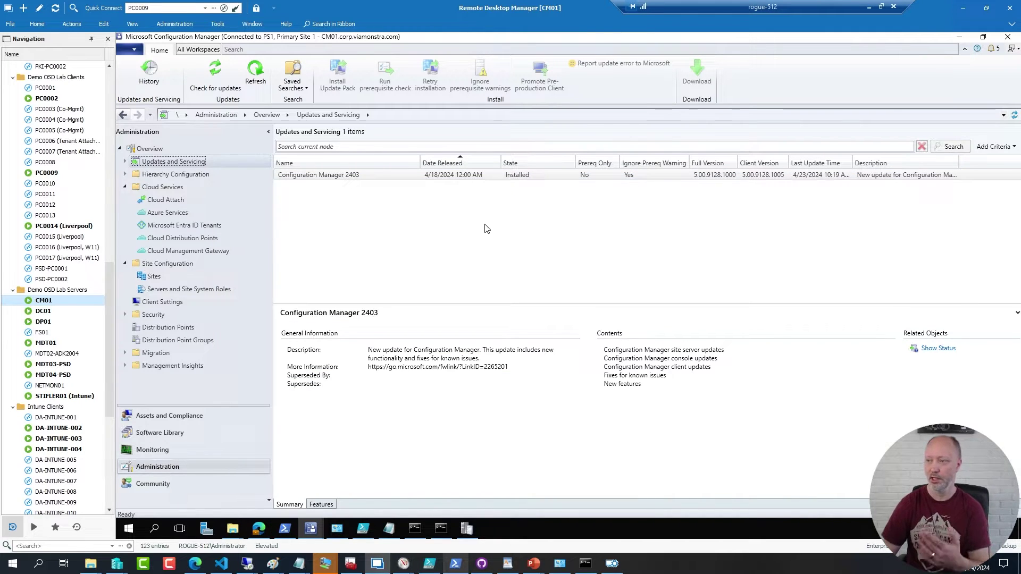
Select the Configuration Manager 2403 update to confirm it is Installed, version 5.00.9128.1000
left_click(353, 178)
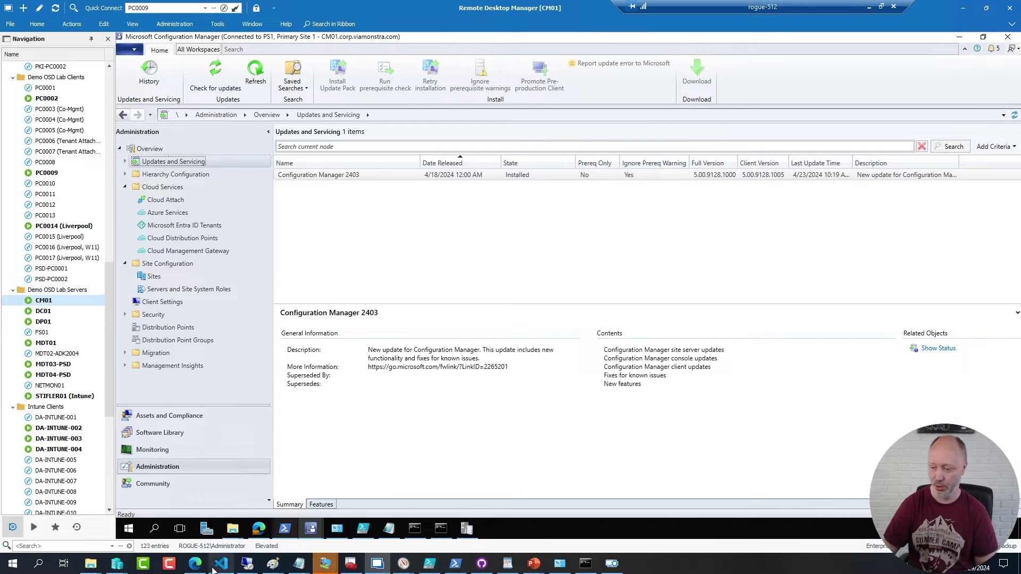
In the What's new 2403 article, find the Windows Server 2012 R2 note
left_click(195, 563)
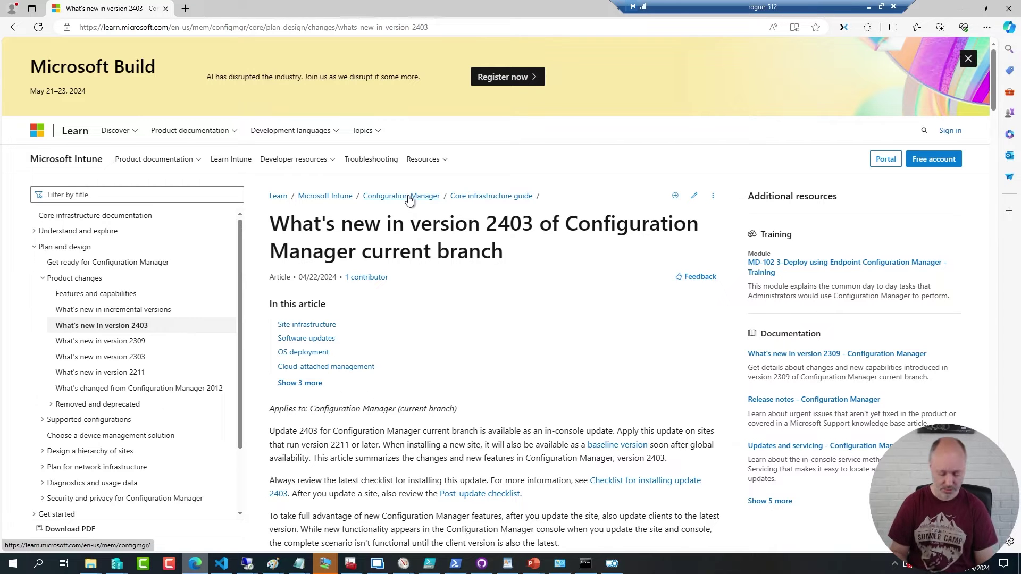
key("ctrl+f")
type("202")
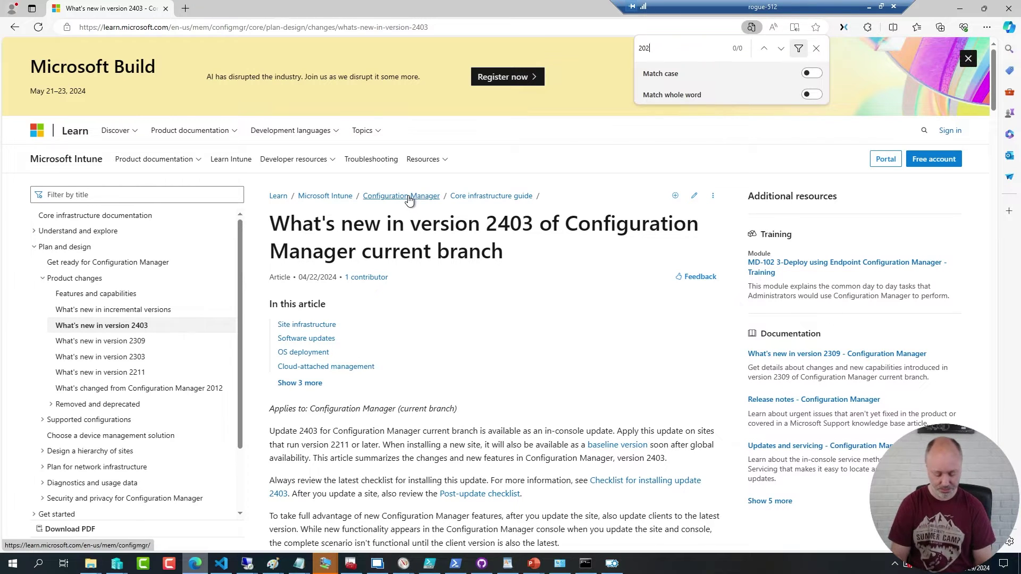
key("BackSpace")
type("12 r2")
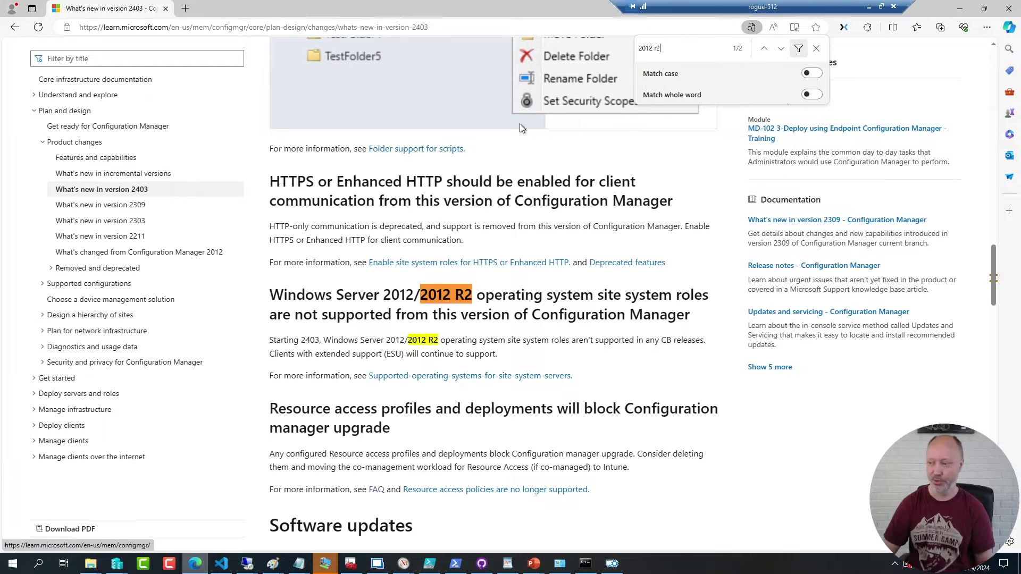
Find the HTTP-only communication and SCUP deprecation notes, then return to the console
key("ctrl+a")
key("BackSpace")
type("hoot")
key("BackSpace")
key("BackSpace")
key("BackSpace")
type("ttp-on")
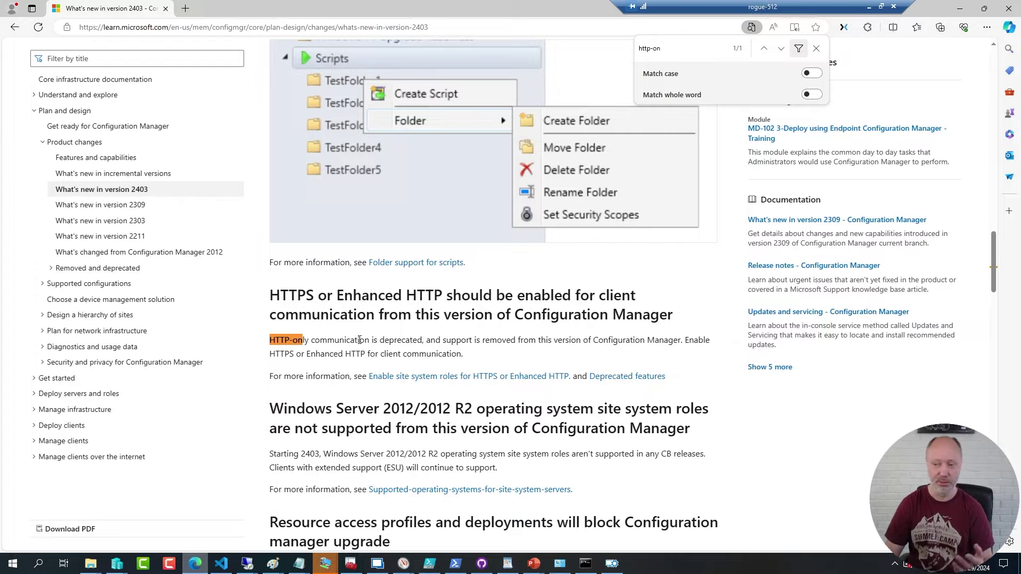
key("ctrl+f")
type("scup")
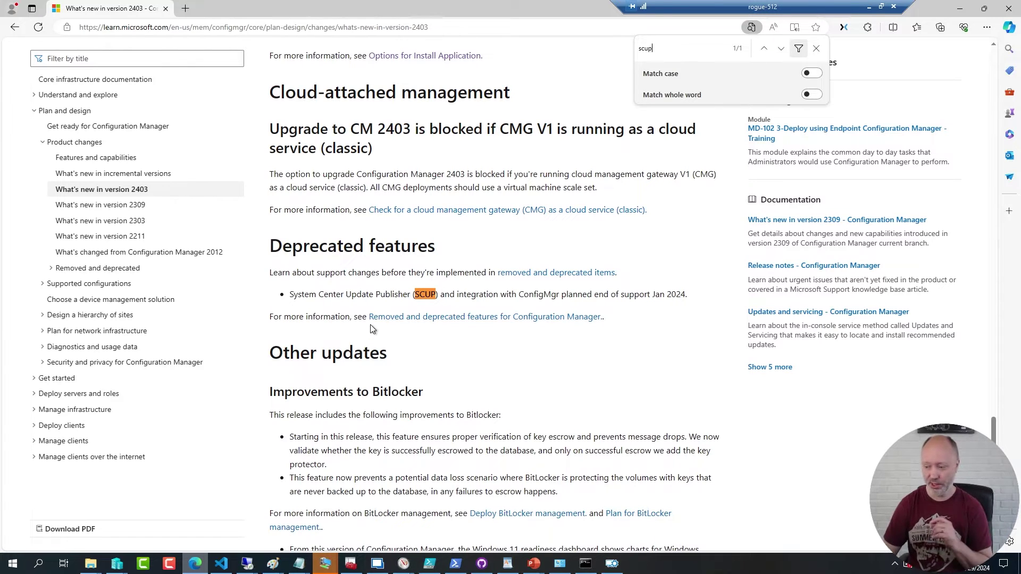
left_click(378, 564)
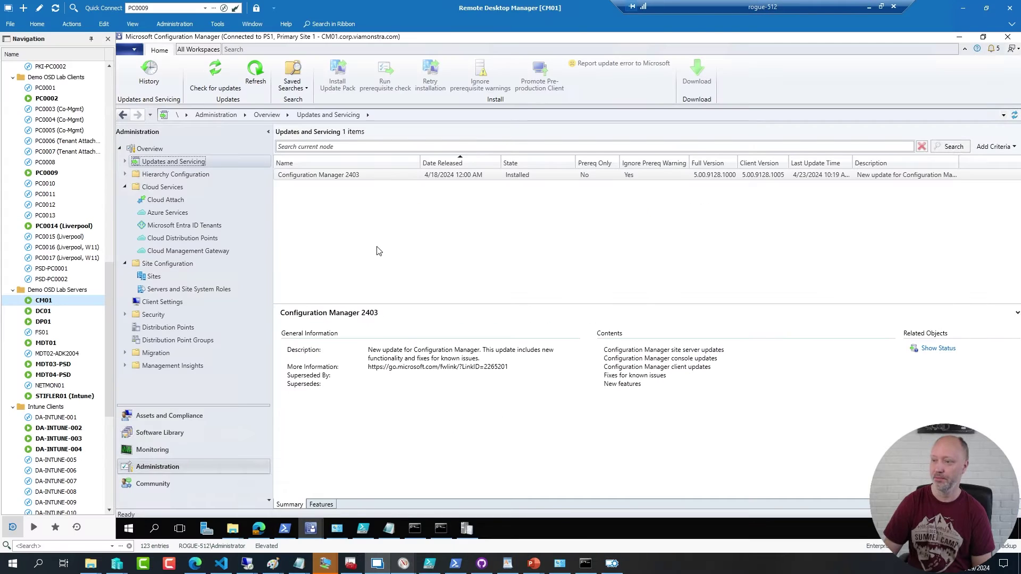
Search all console objects for 23H2, returning 123 items including the 23H2 Upgrade Ready collection
left_click(256, 49)
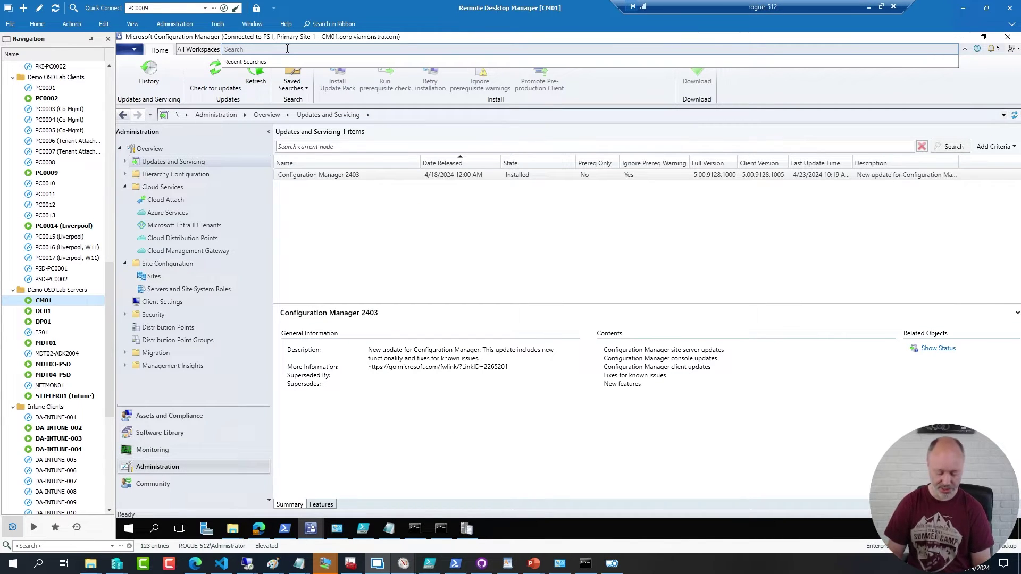
type("23H2")
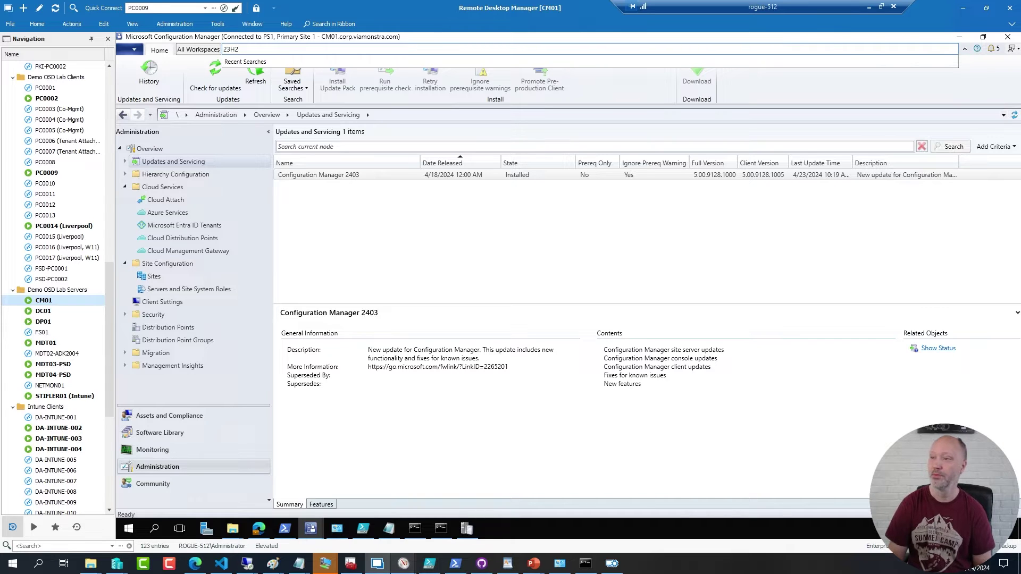
key("Return")
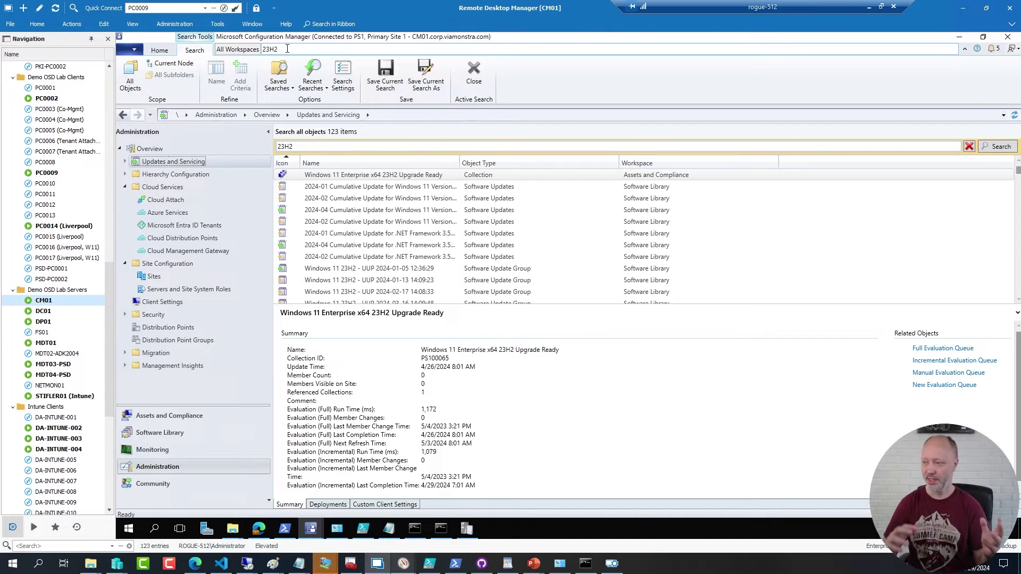
left_click(574, 180)
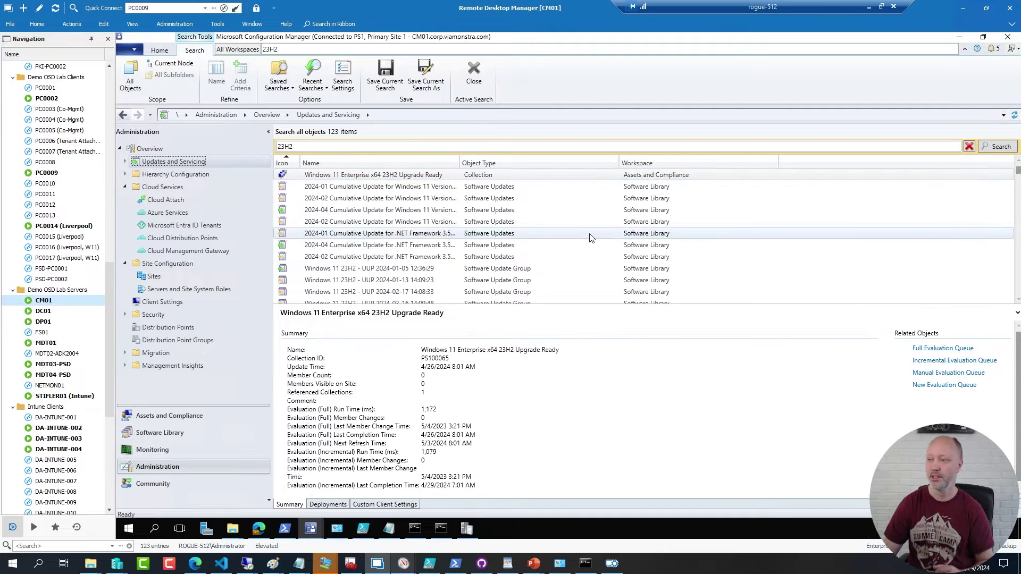
Open the Windows 11 Enterprise arm64 23H2 Default task sequence in the editor and close it unchanged
left_click(326, 48)
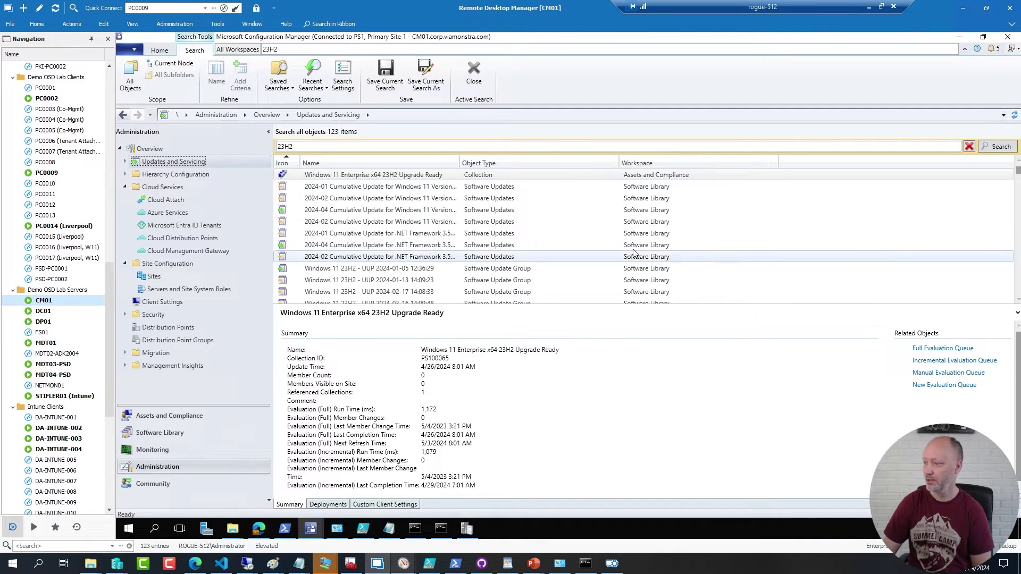
scroll(634, 253, "down", 9)
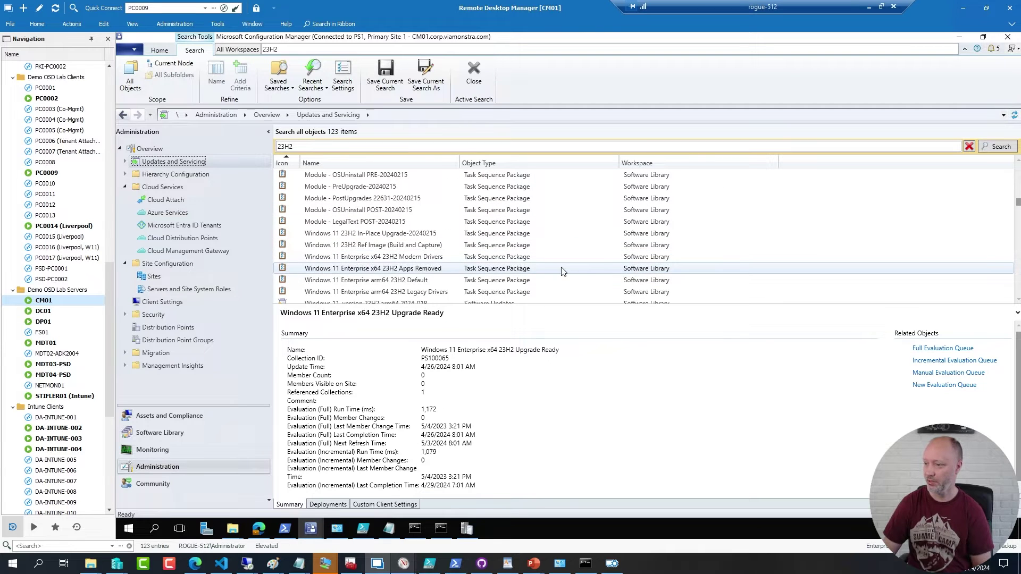
left_click(378, 280)
right_click(378, 281)
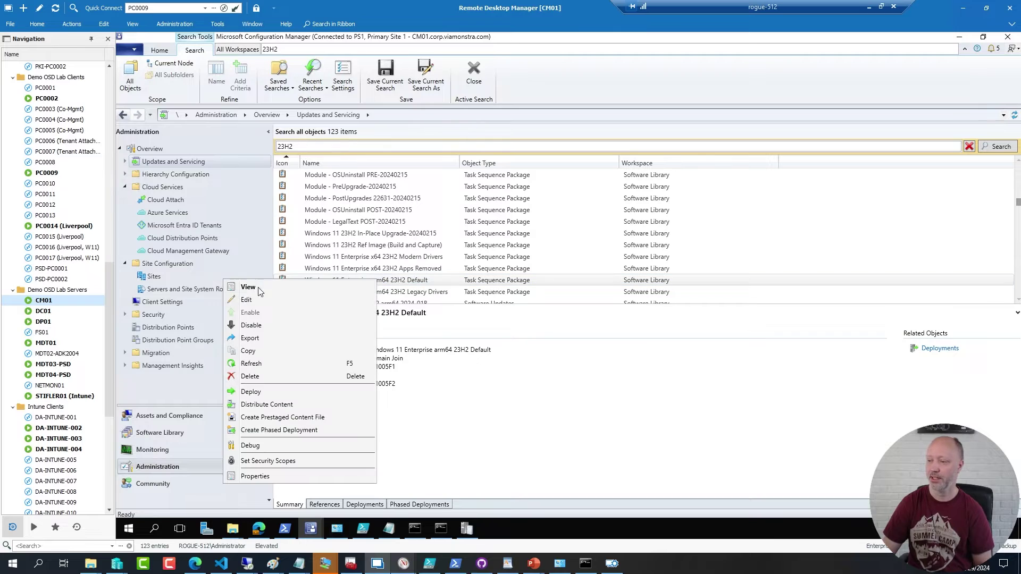
left_click(249, 300)
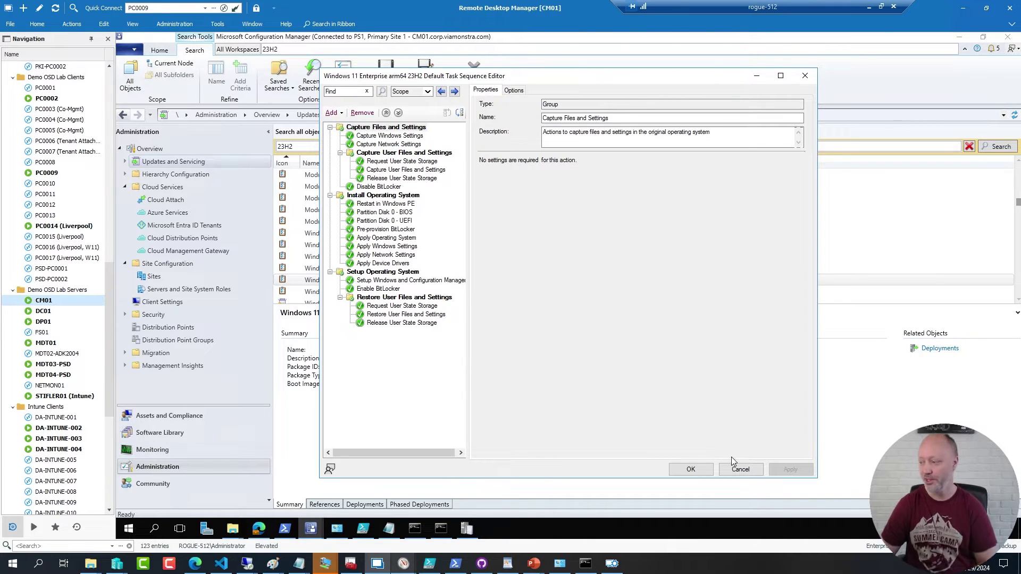
left_click(741, 470)
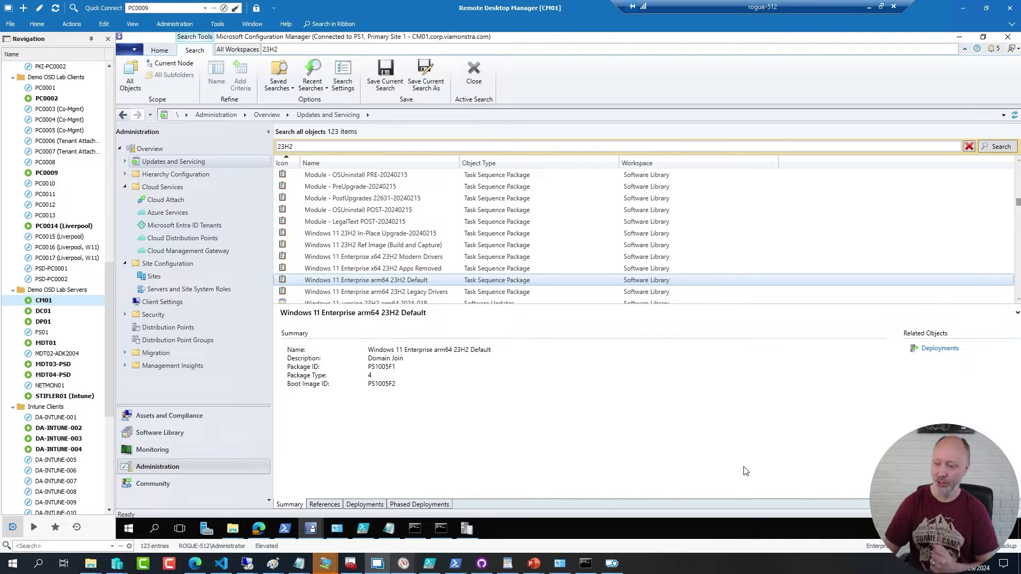
Go to Software Library > Scripts > Client Health, listing its two approved PowerShell scripts
left_click(167, 434)
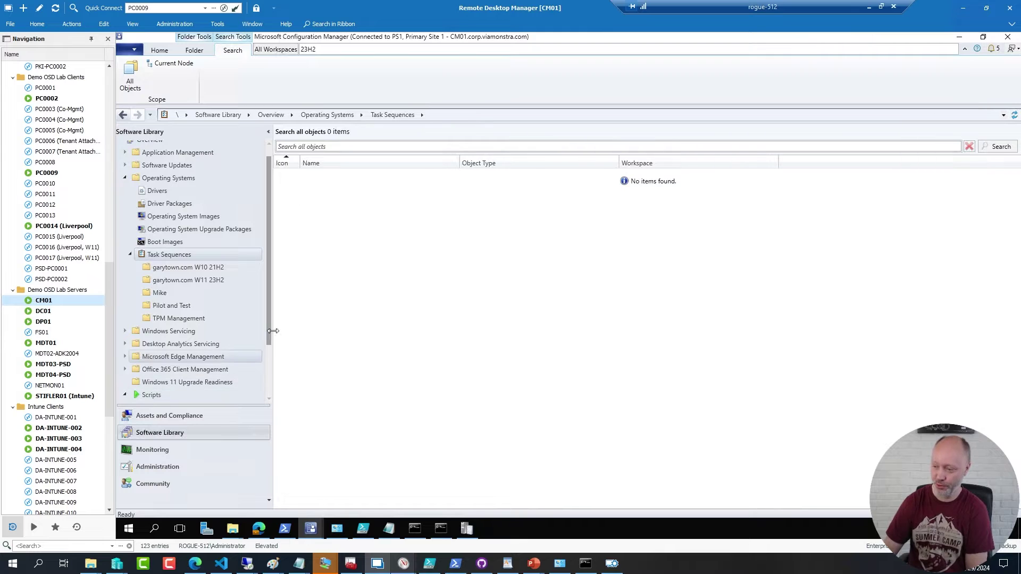
scroll(245, 372, "down", 2)
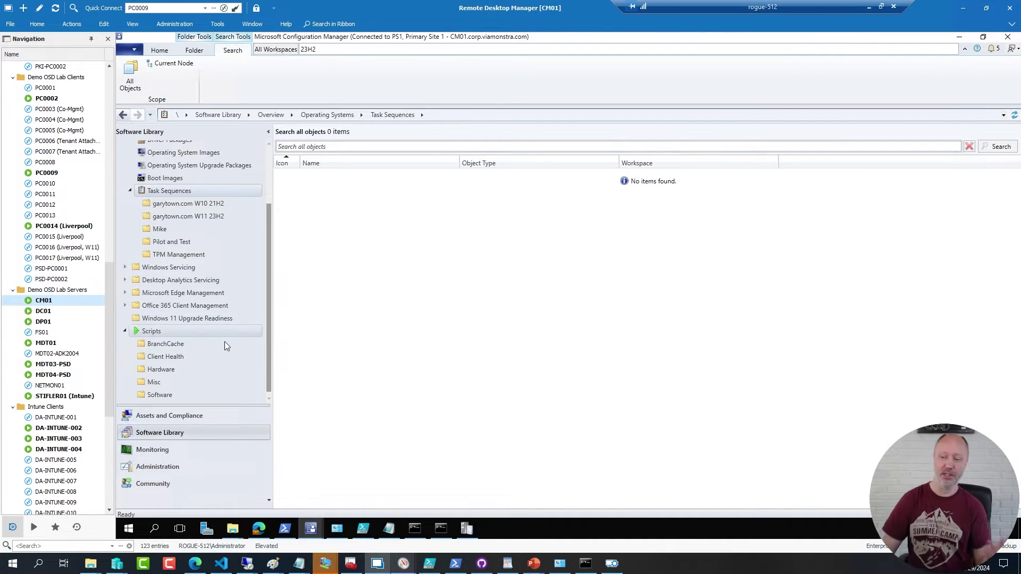
left_click(168, 359)
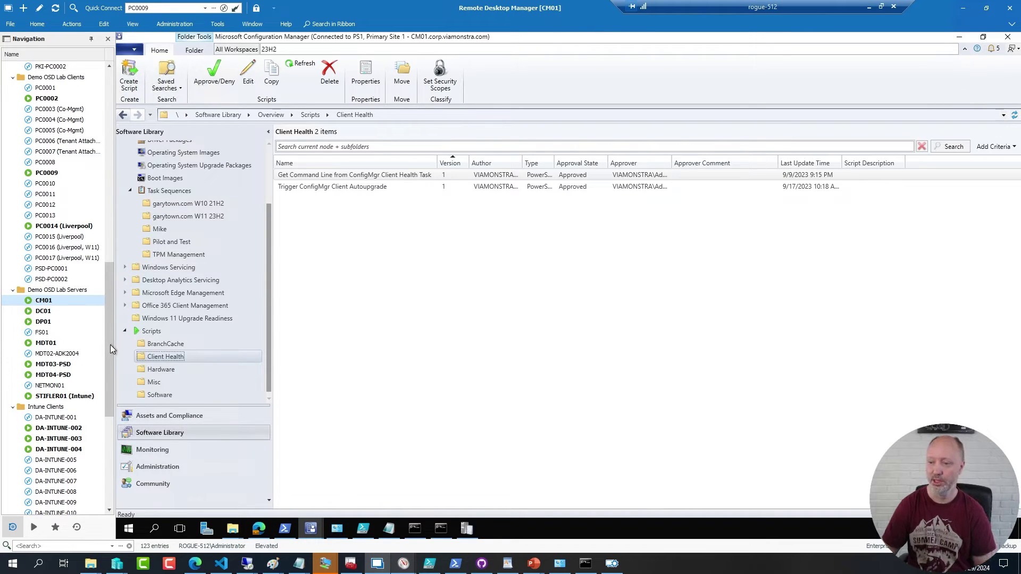
left_click_drag(110, 344, 115, 259)
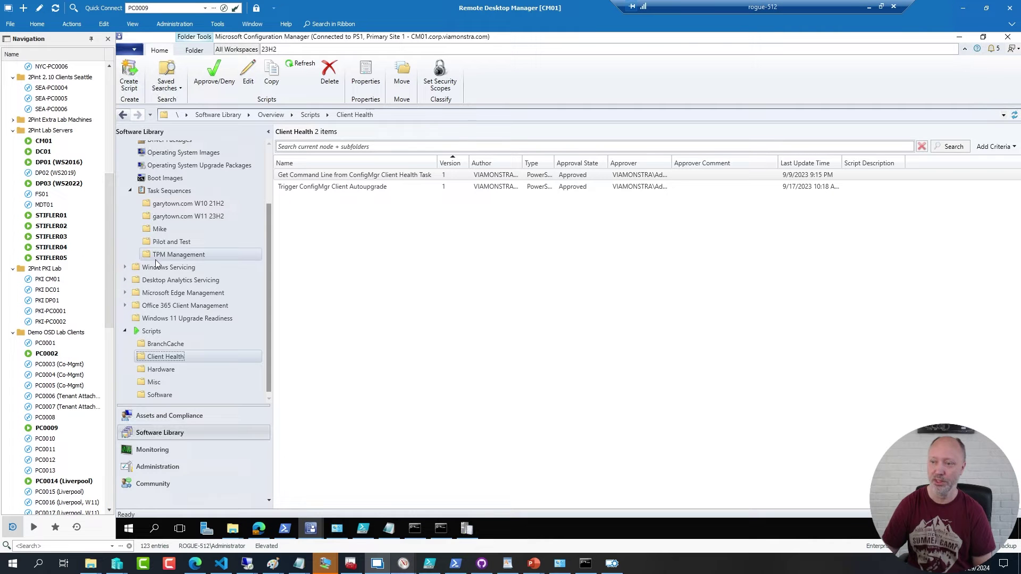
Reconnect to the CM01 session and search Task Sequences for 'xl1', finding 7 items
double_click(48, 143)
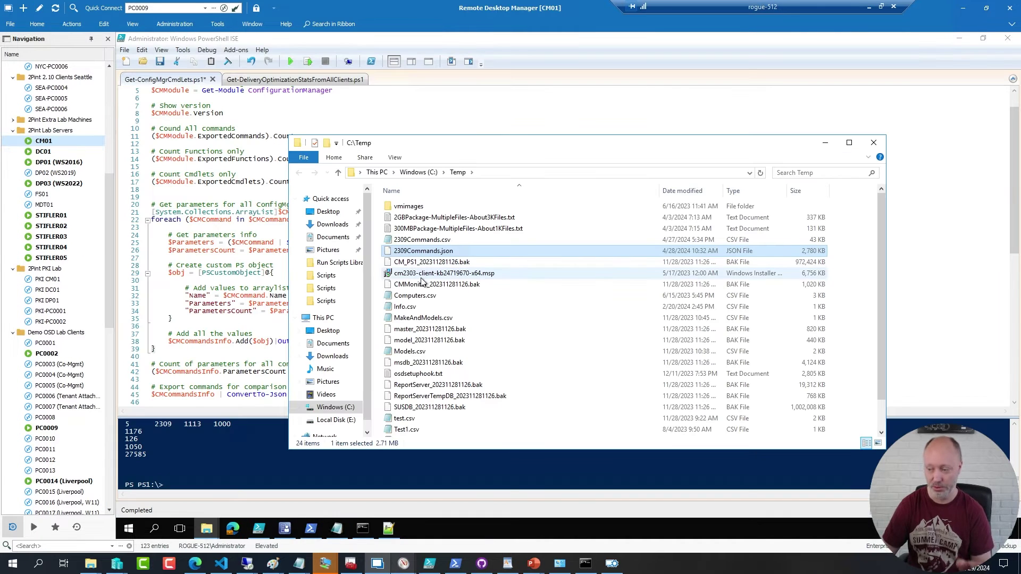
left_click(285, 528)
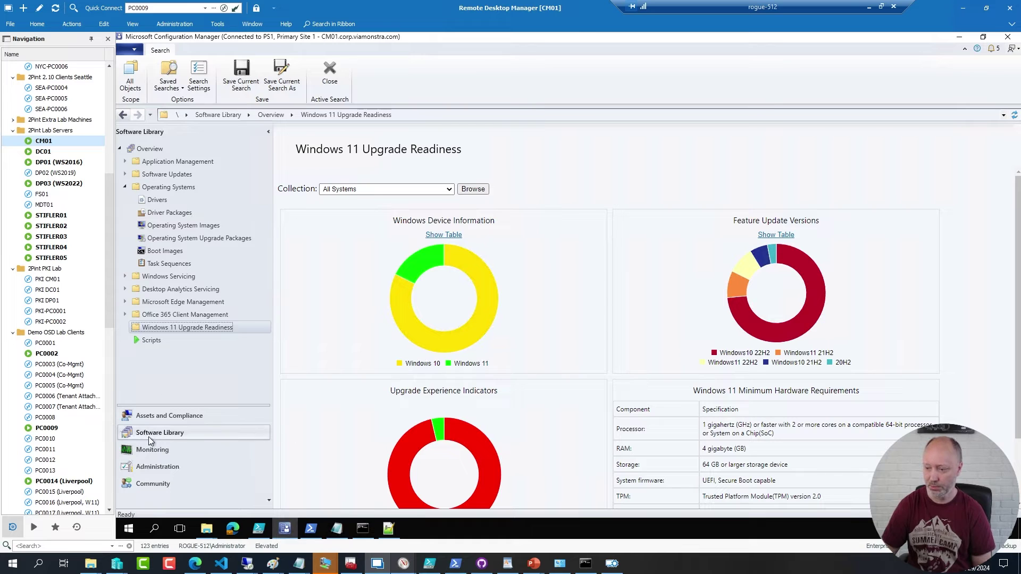
left_click(156, 264)
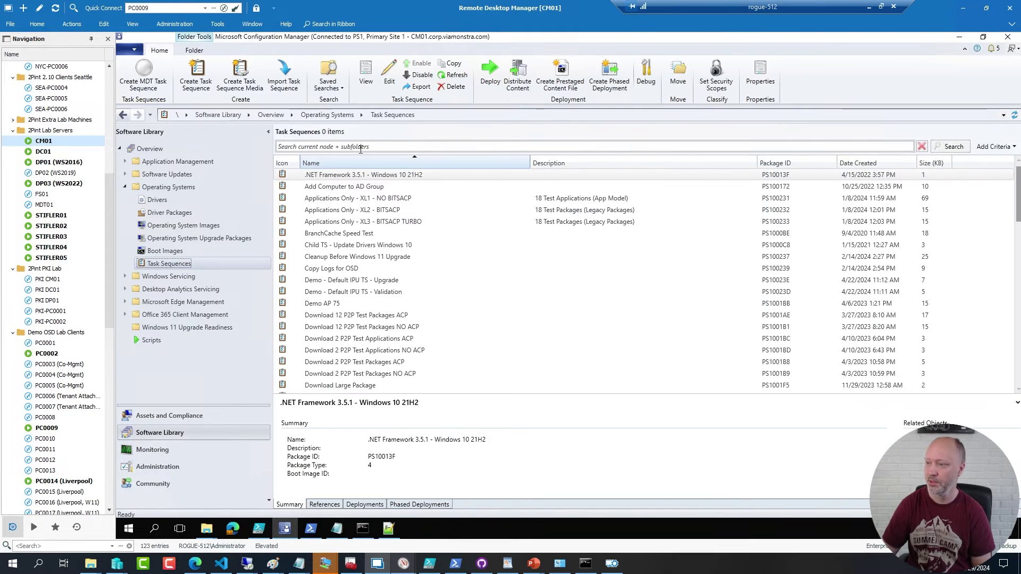
left_click(363, 147)
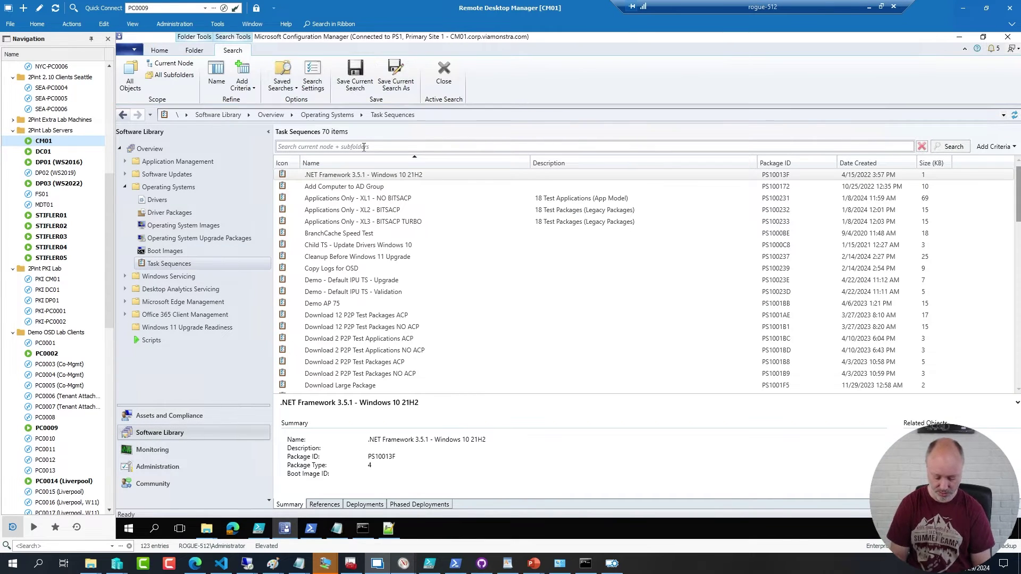
type("xl1")
key("Return")
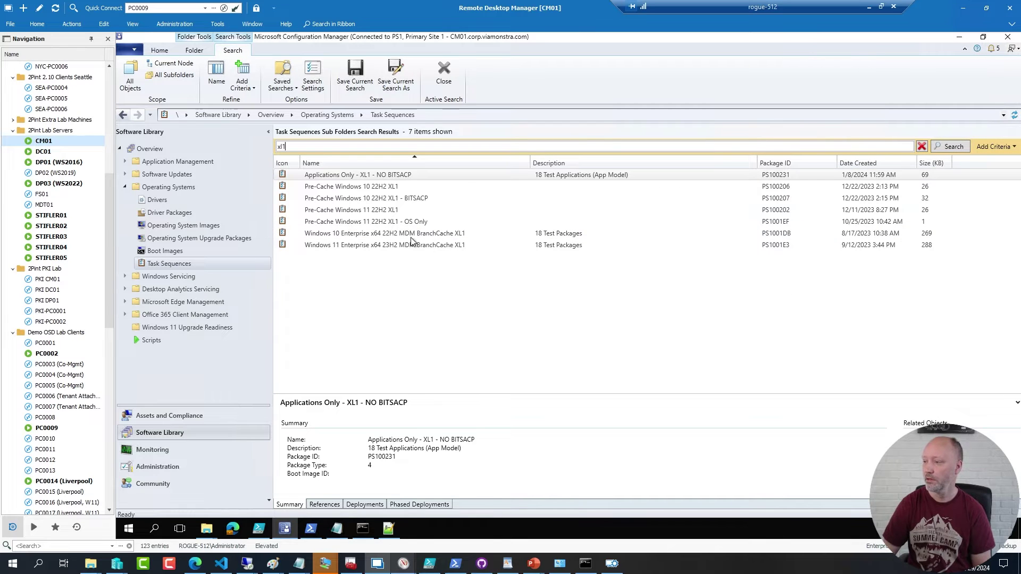
Review the P2P Test Package - 1 GB Multiple Files step options in BranchCache XL1, then cancel
right_click(407, 234)
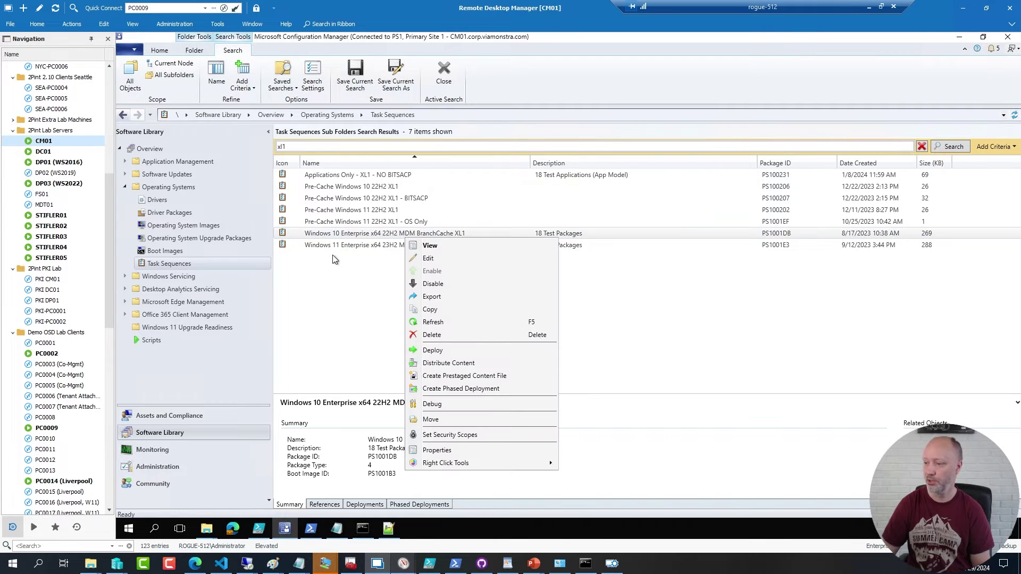
left_click(429, 258)
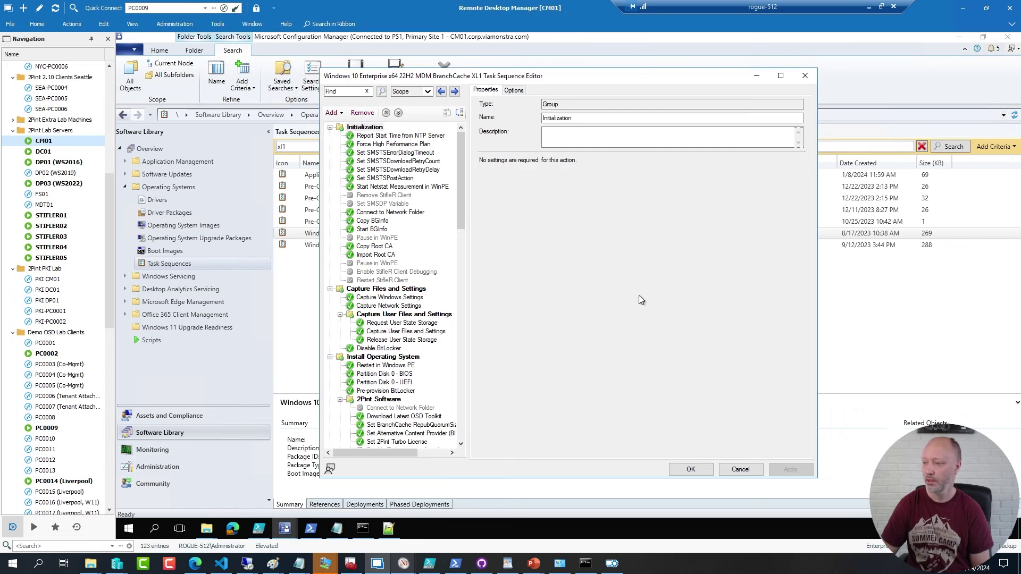
left_click_drag(461, 189, 465, 345)
left_click(384, 334)
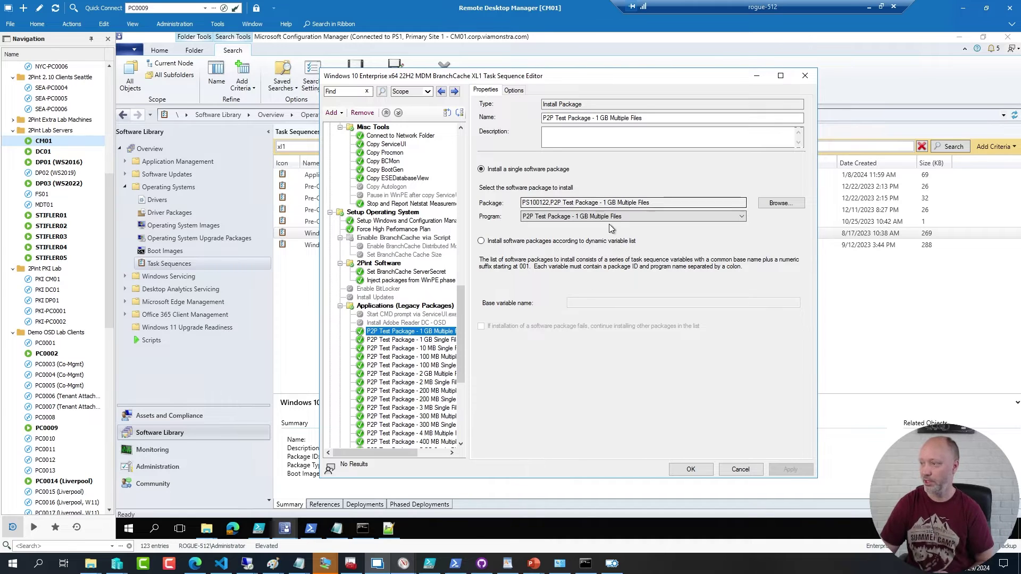
left_click(514, 91)
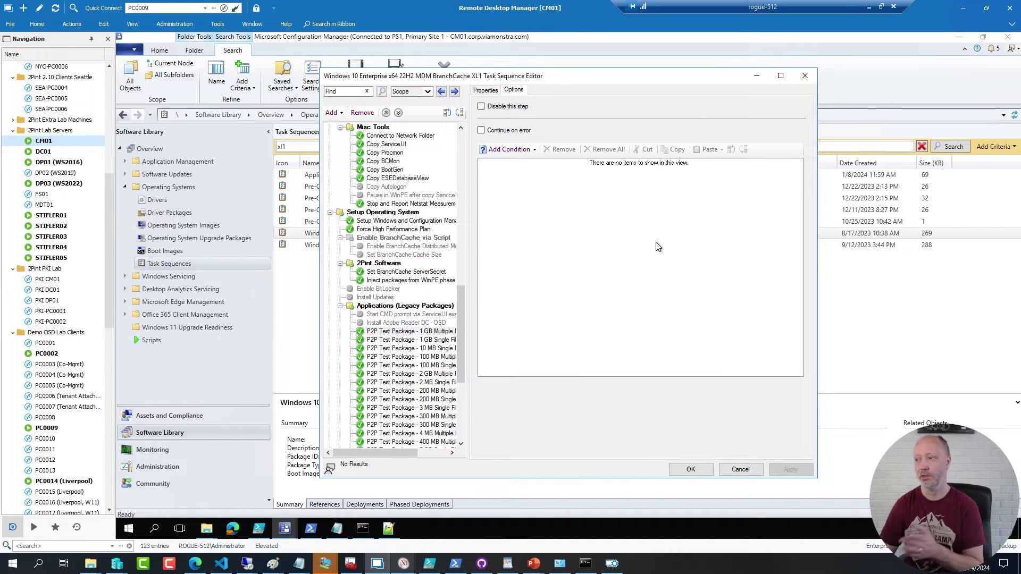
left_click(751, 473)
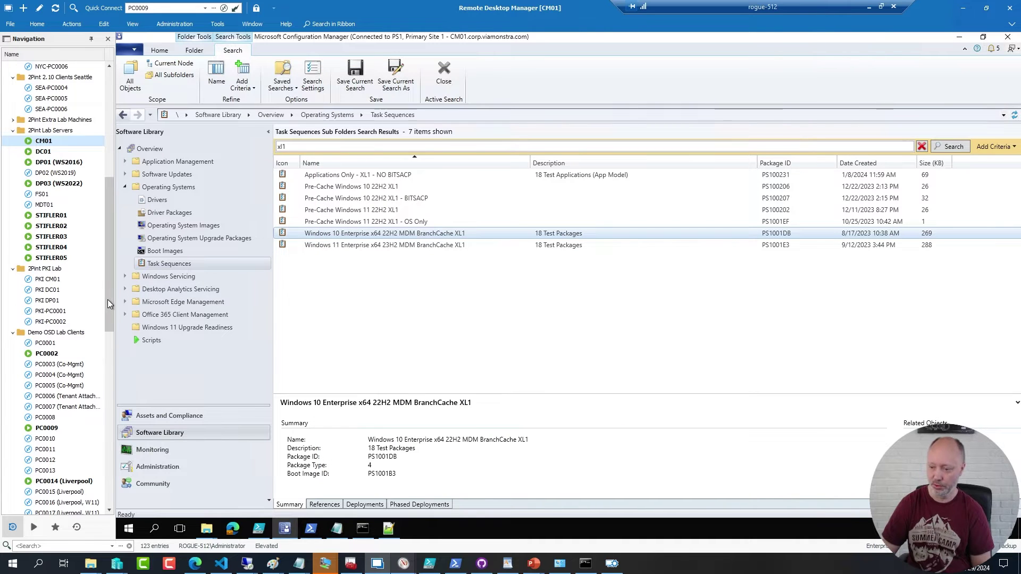
Search Task Sequences for '23h2' (51 items) and right-click the x64 23H2 Native MDM XML sequence
left_click_drag(108, 306, 123, 366)
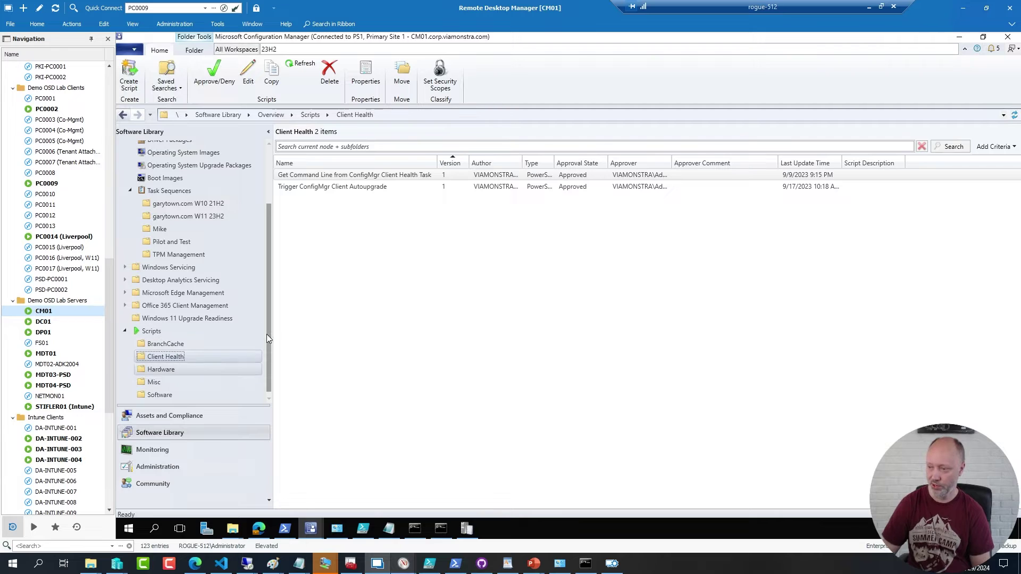
left_click(169, 190)
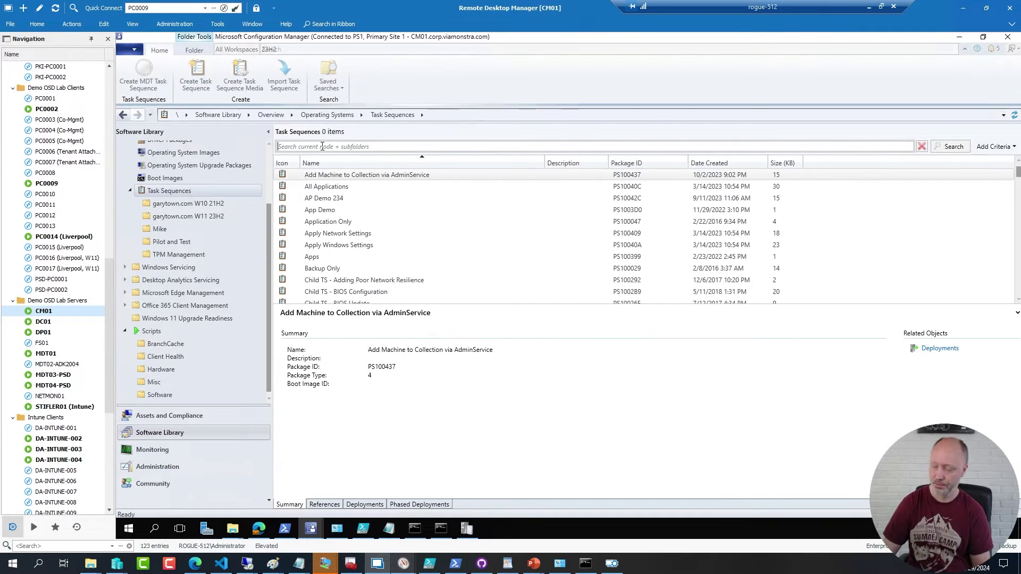
left_click(323, 146)
type("23h2")
key("Return")
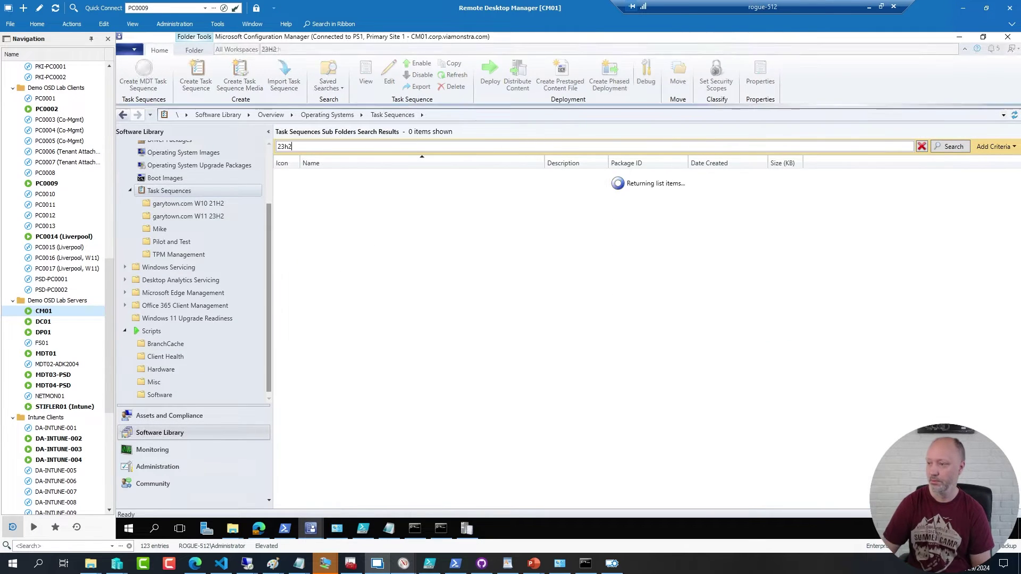
scroll(499, 236, "down", 10)
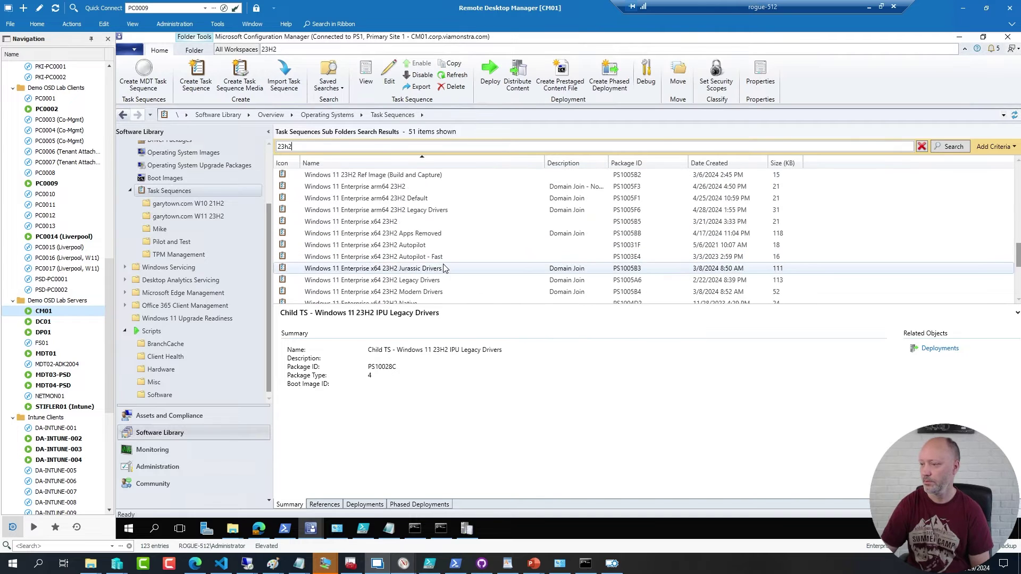
right_click(264, 293)
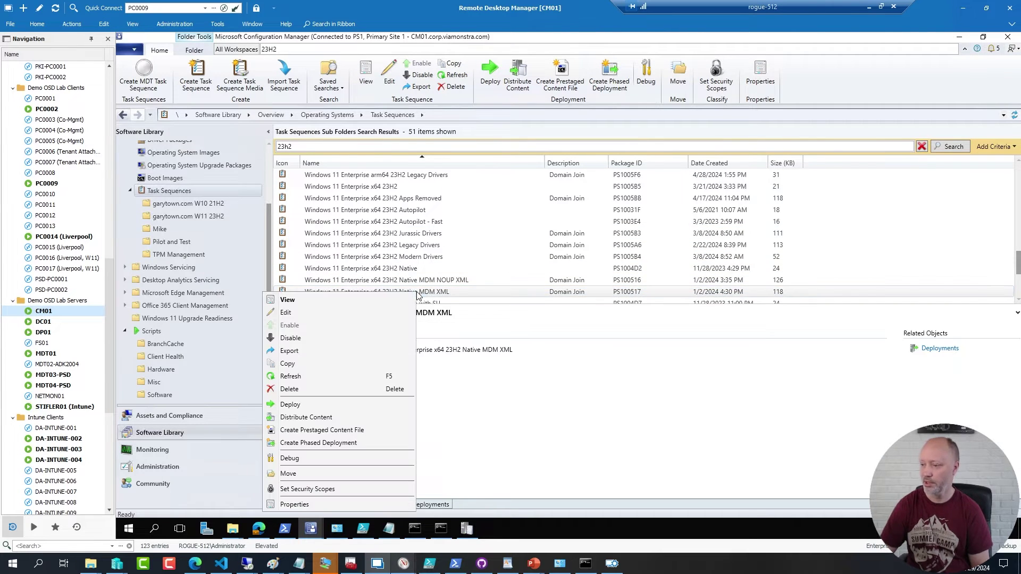
Edit the Native MDM XML sequence and view the Install P2P Test Package step's options, retry count 2
left_click(317, 314)
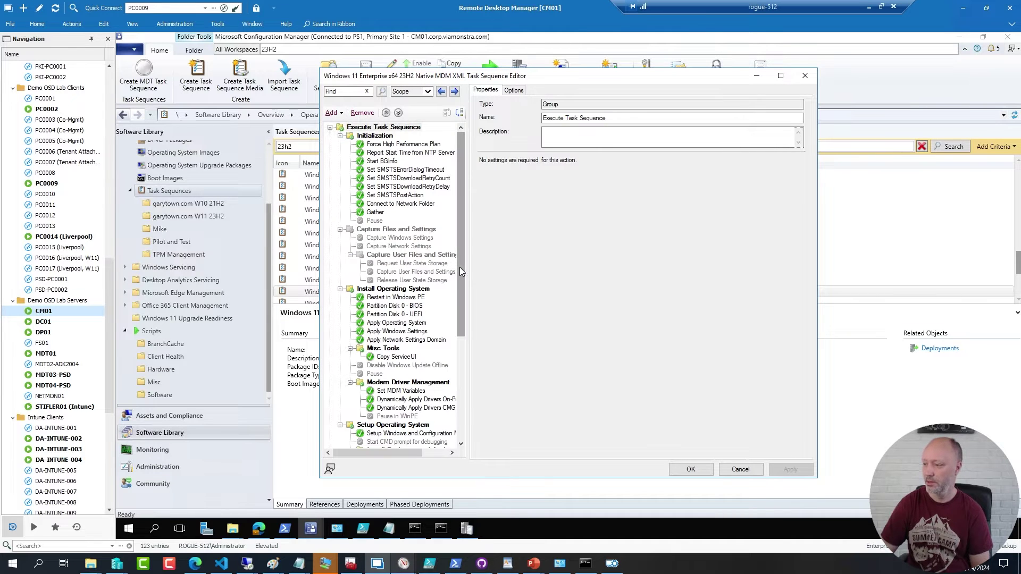
left_click_drag(459, 267, 455, 331)
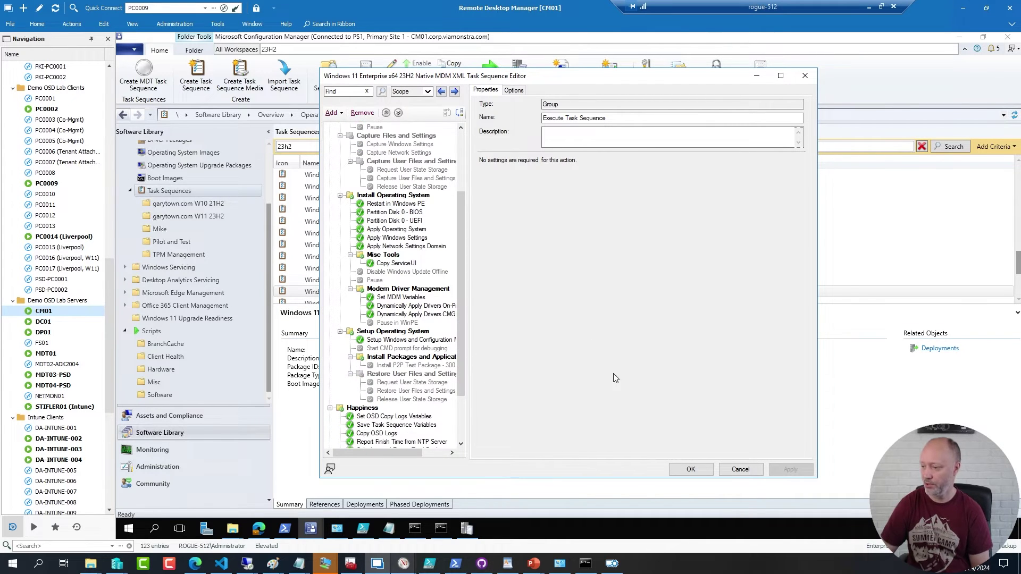
left_click(399, 366)
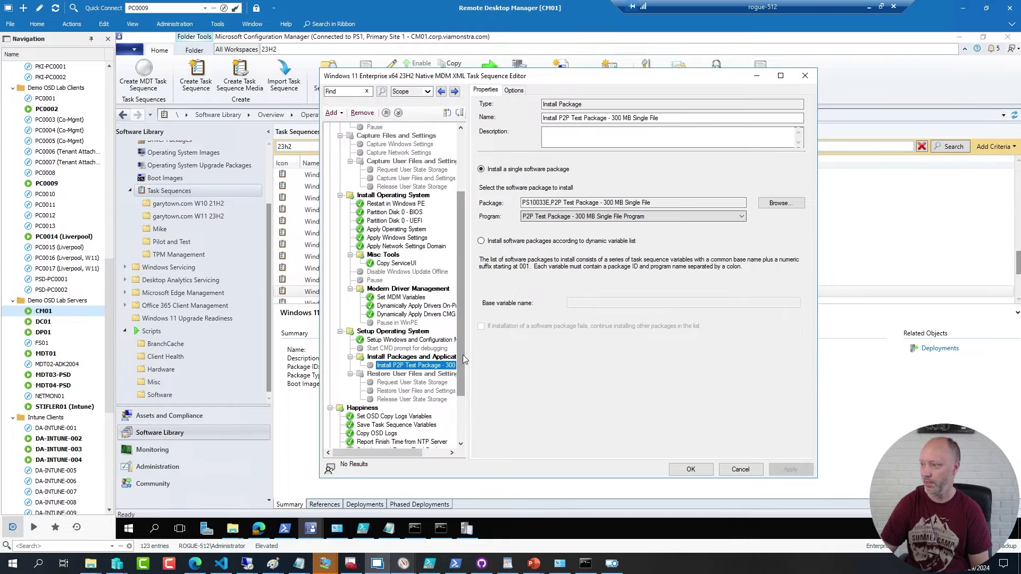
left_click(514, 90)
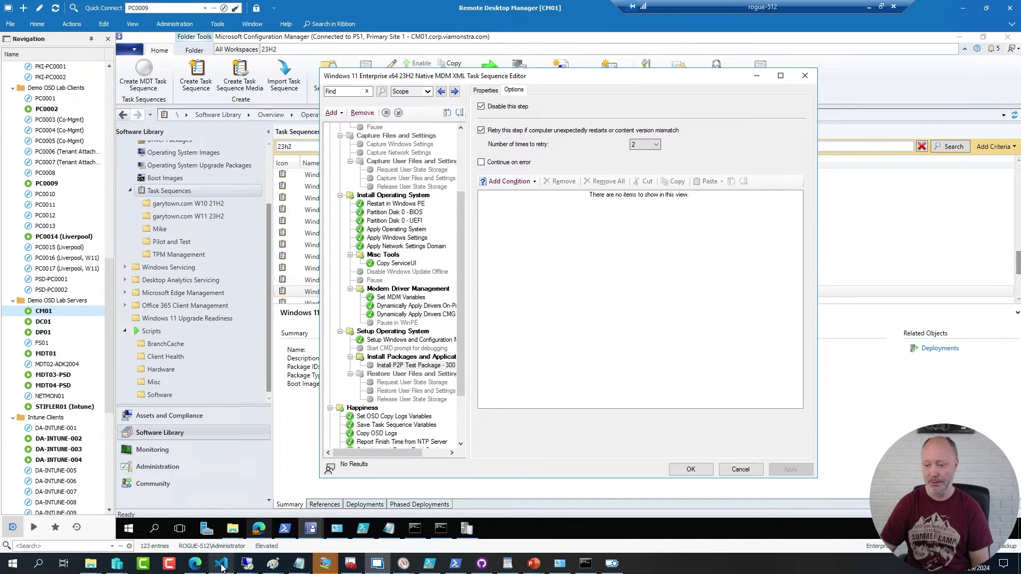
mouse_move(199, 569)
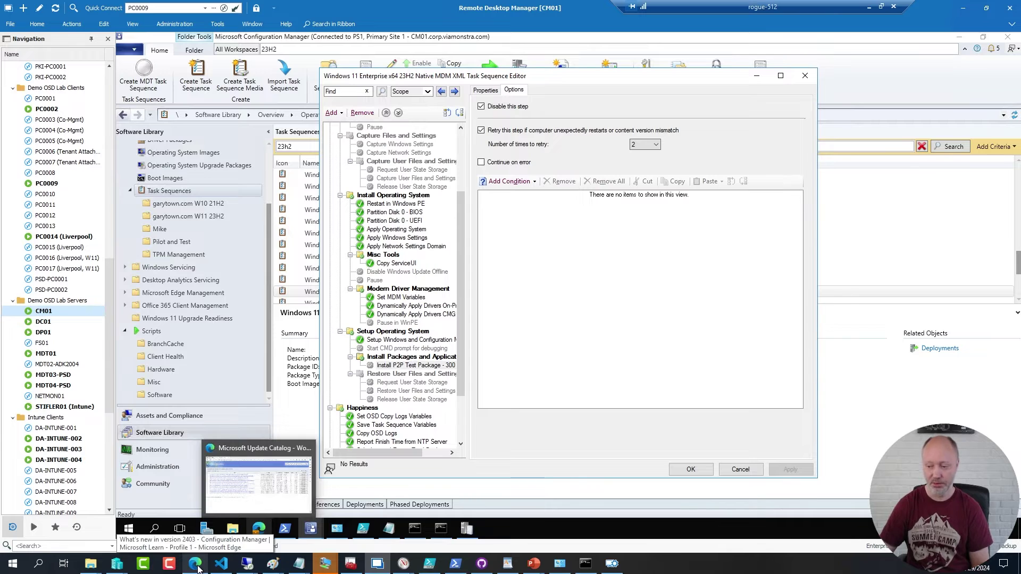
Search the What's new 2403 article for 'dyna' to read Dynamic Variables, then return to the console
left_click(198, 569)
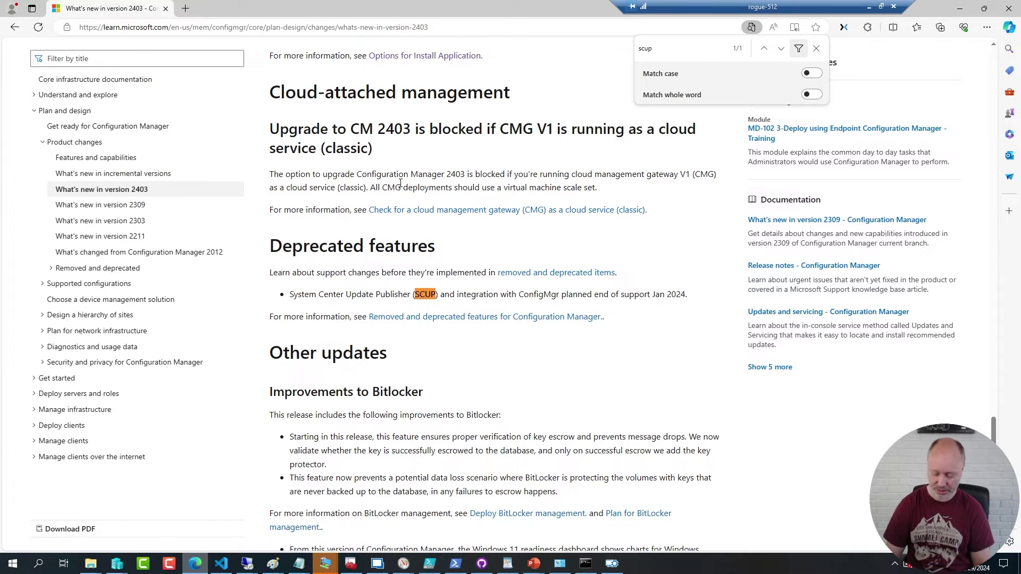
type("sd")
key("BackSpace")
key("BackSpace")
type("dyna")
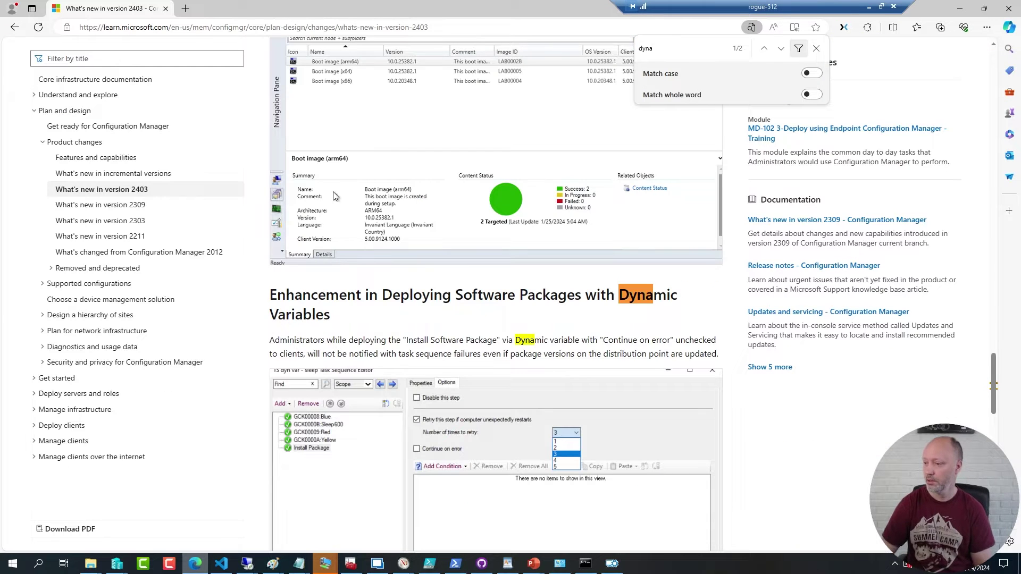
scroll(356, 326, "down", 3)
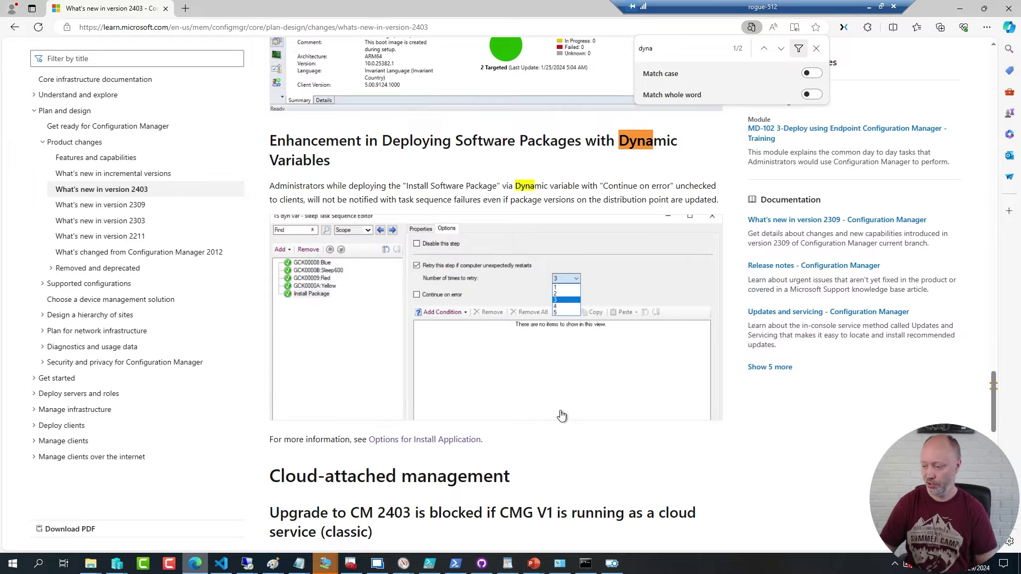
left_click(377, 563)
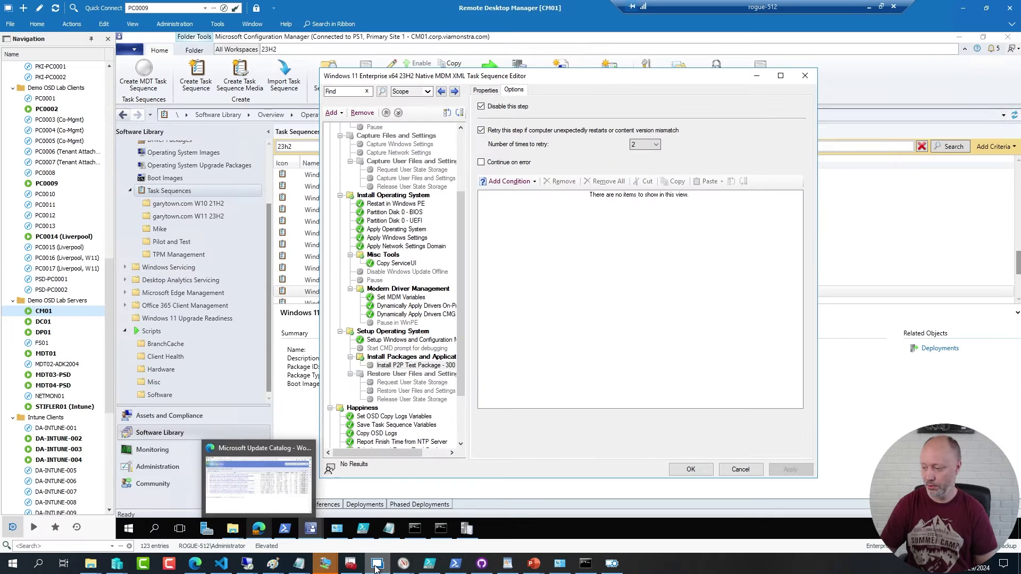
Cancel the task sequence editor and open Monitoring > Troubleshooting Dashboard > Software Update Health
left_click(740, 470)
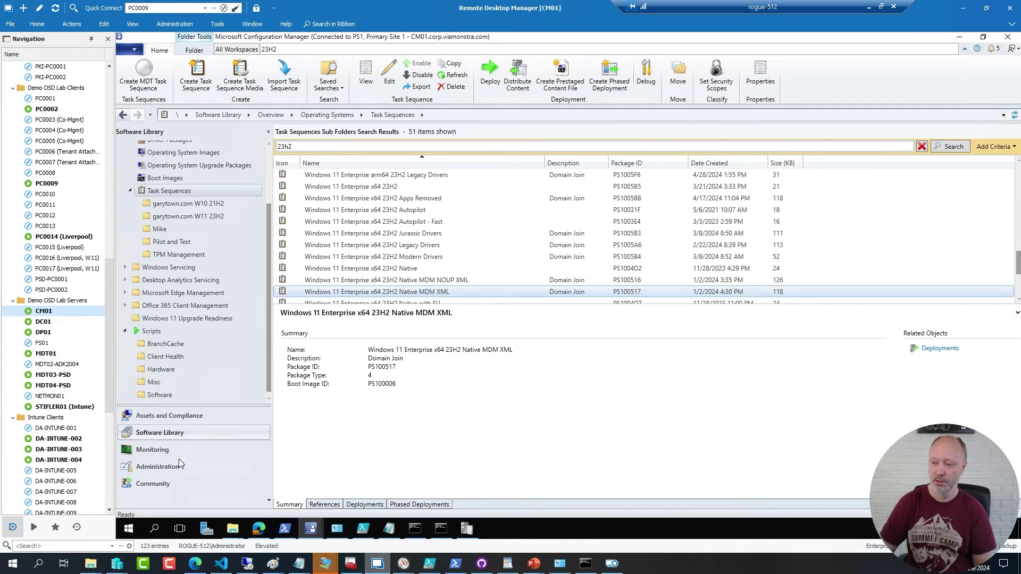
left_click(161, 449)
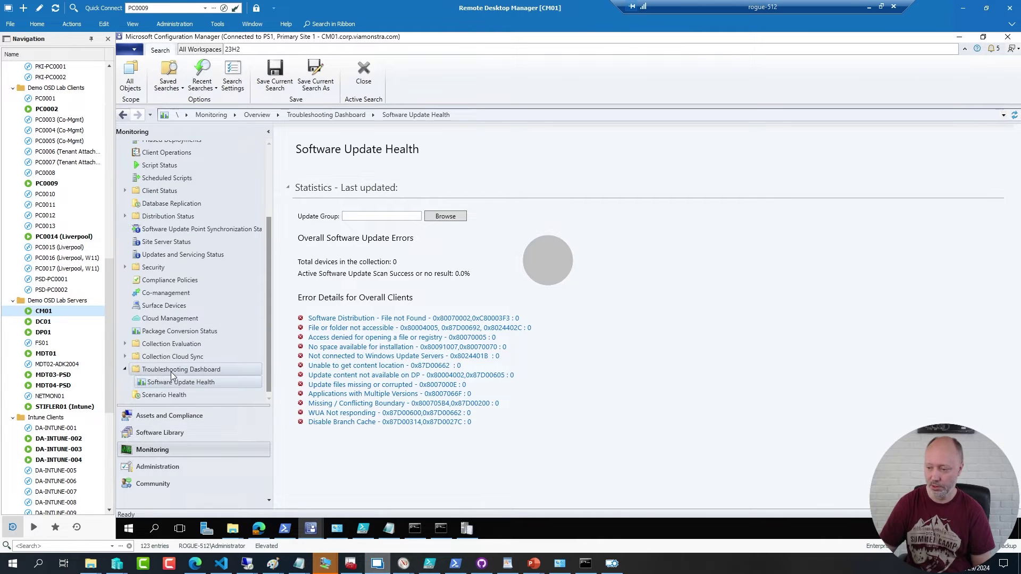
left_click(206, 371)
left_click(203, 382)
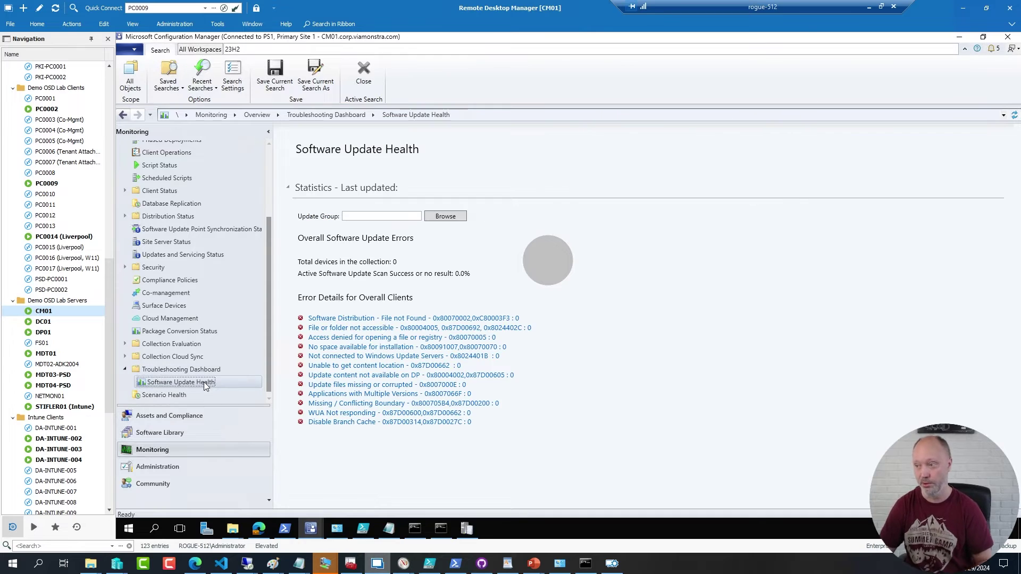
Report on the latest Windows 11 23H2 UUP update group: 4 devices, 25% success, 50% failure
left_click(444, 217)
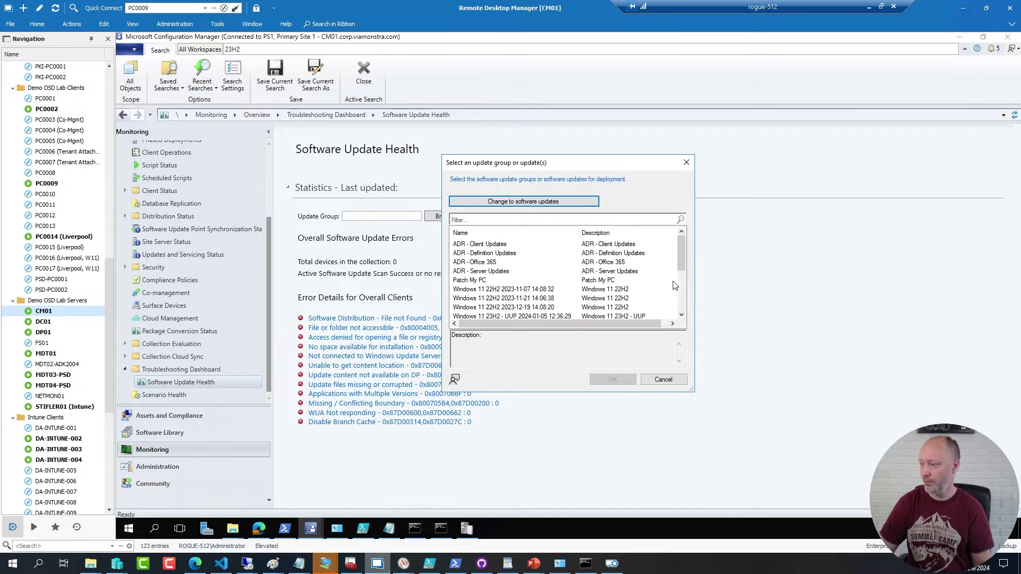
left_click_drag(682, 263, 682, 302)
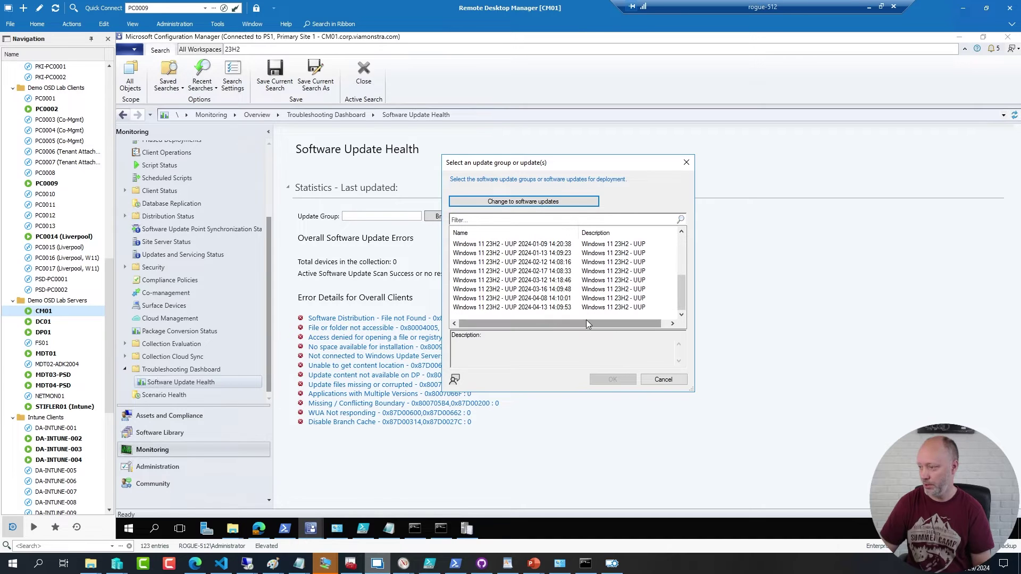
left_click(526, 308)
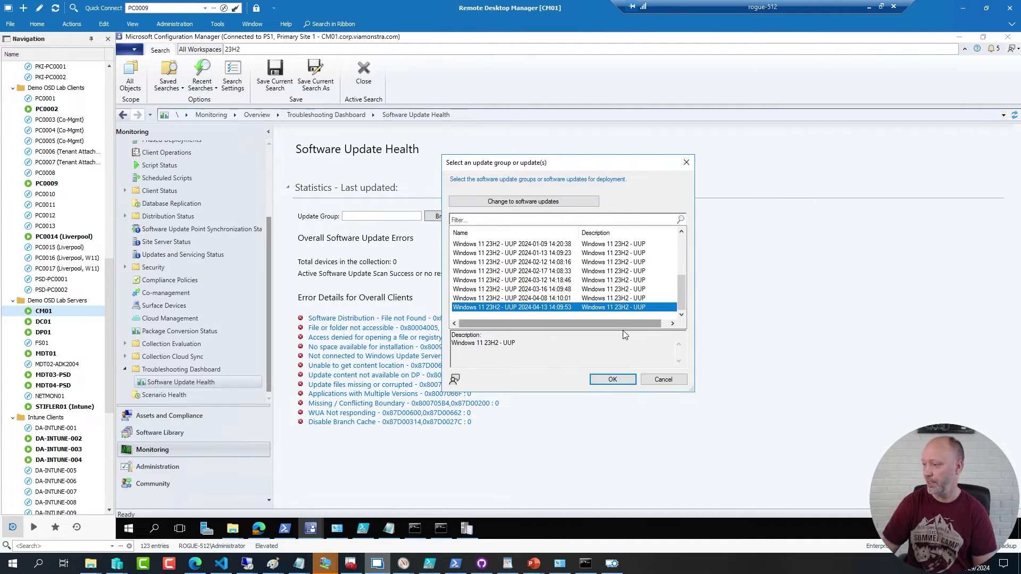
left_click(613, 380)
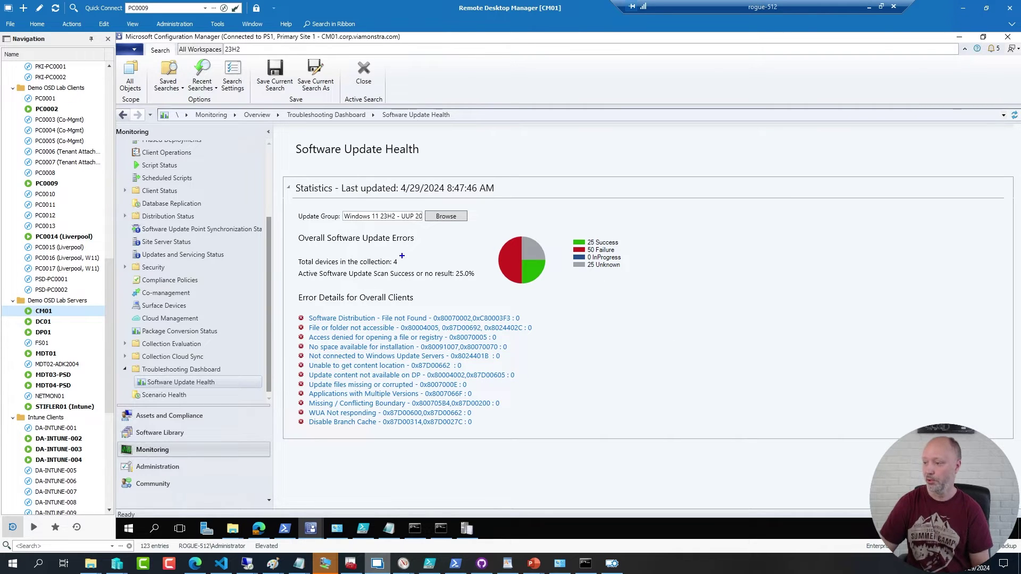
left_click_drag(295, 251, 419, 268)
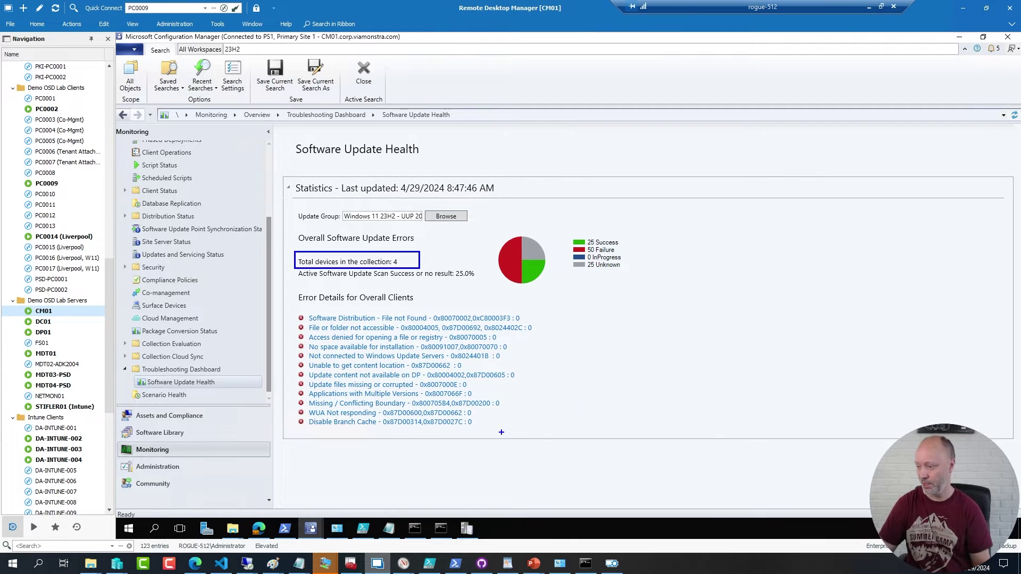
left_click_drag(482, 423, 571, 420)
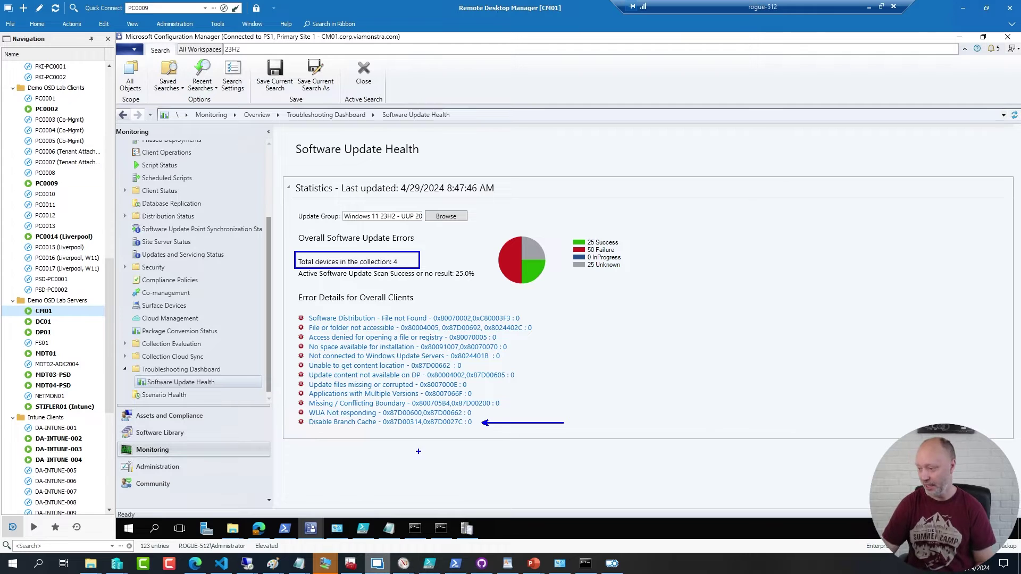
left_click_drag(382, 431, 415, 426)
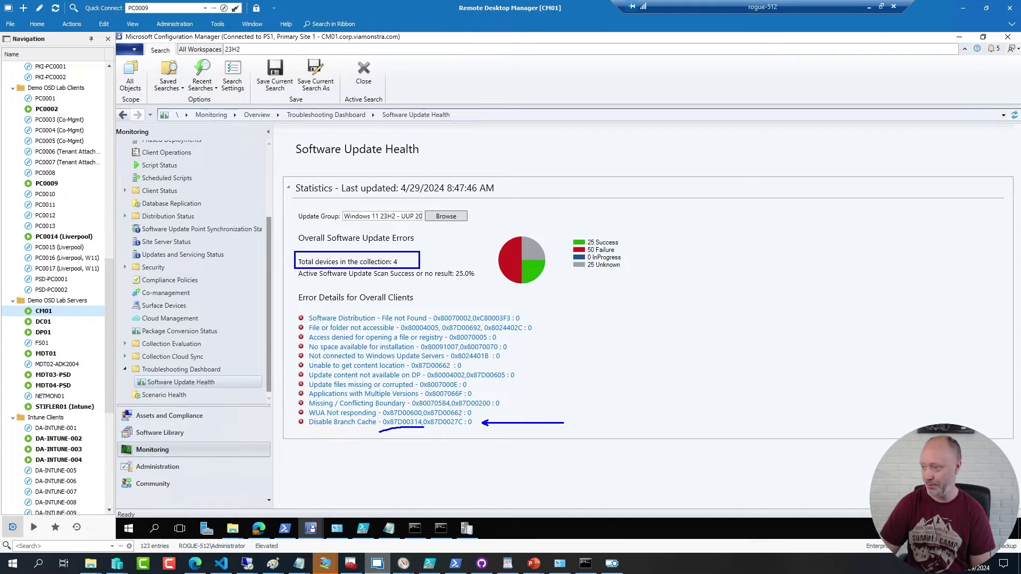
key("Escape")
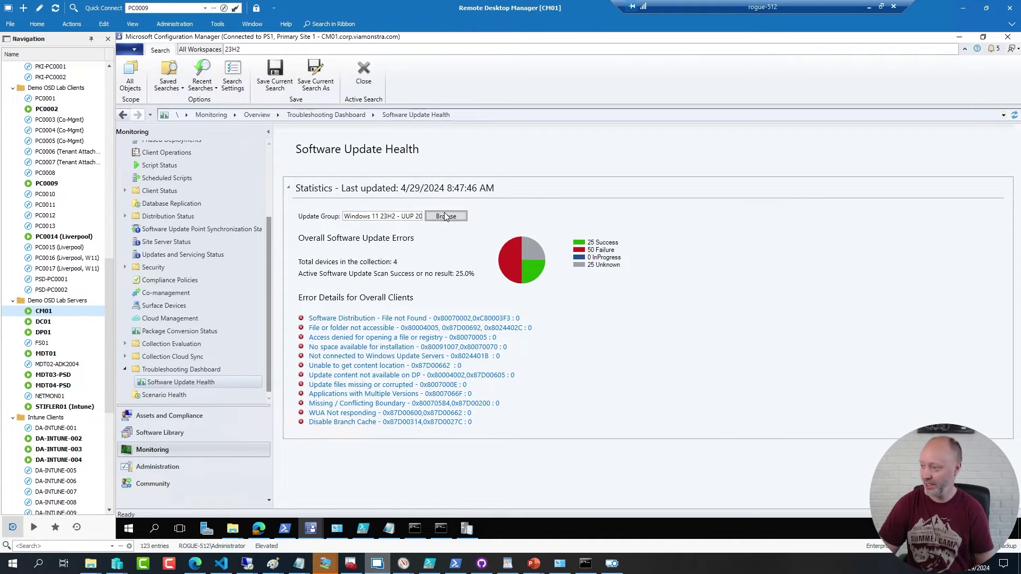
Point the Software Update Health dashboard at a Windows 11 23H2 UUP update group, showing 1 device and 100.0% scan success
left_click(446, 217)
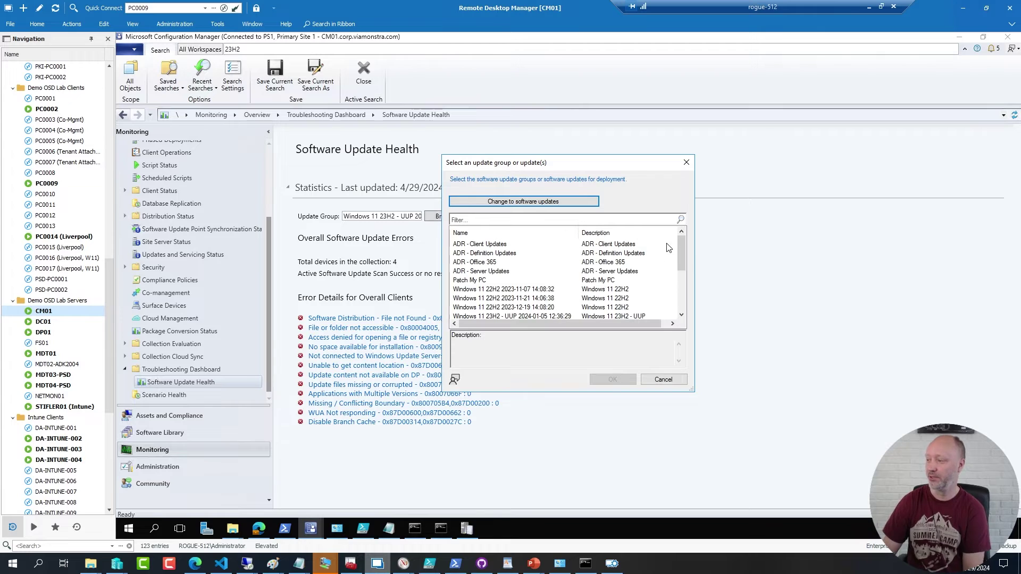
left_click_drag(682, 251, 683, 310)
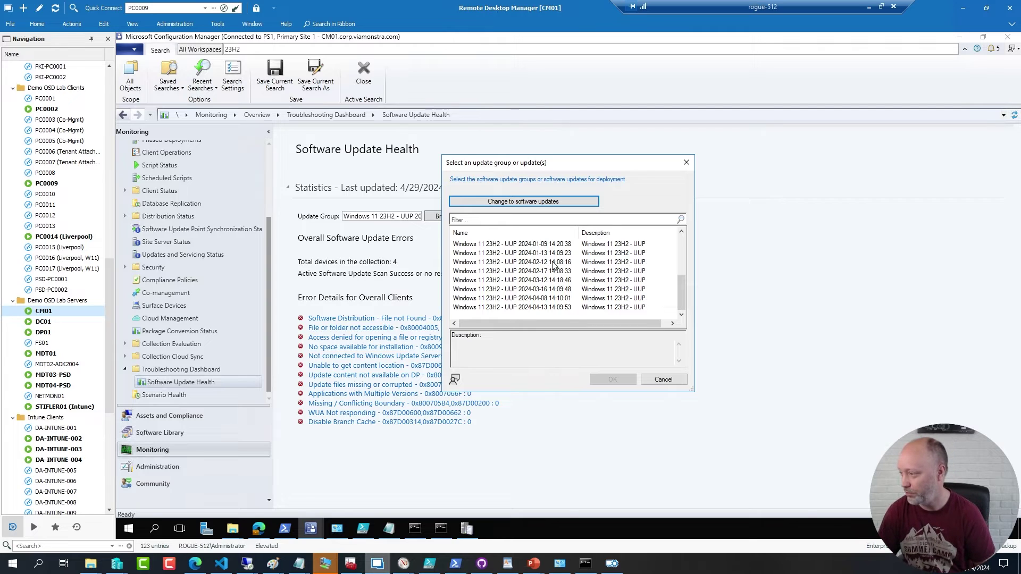
left_click(682, 231)
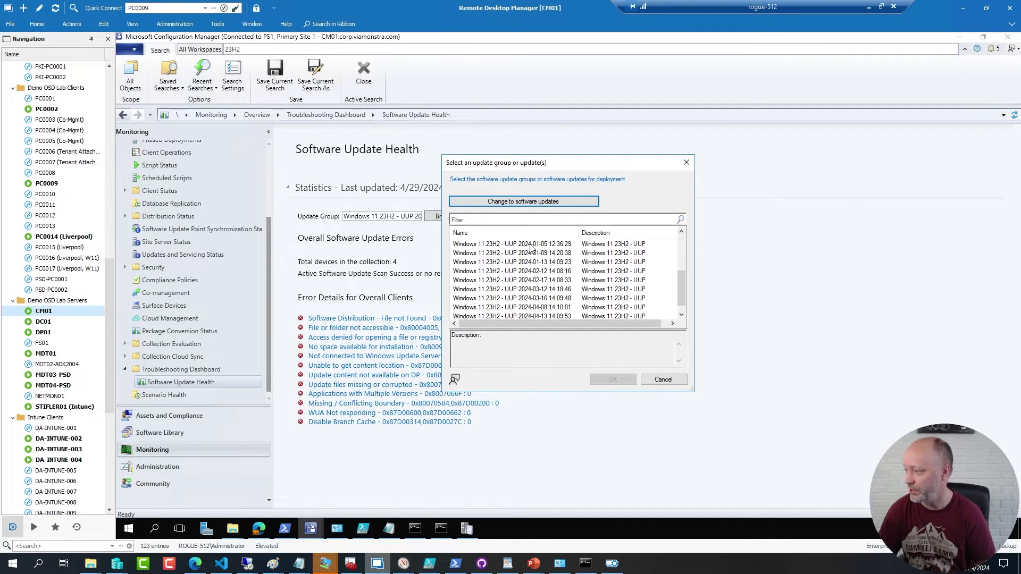
left_click(531, 246)
left_click(607, 379)
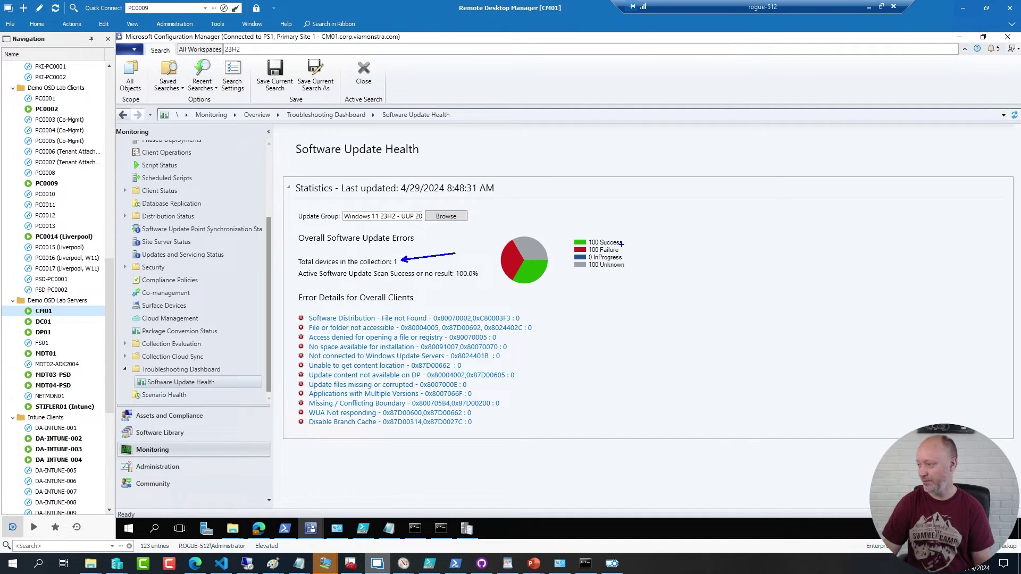
left_click_drag(631, 240, 671, 243)
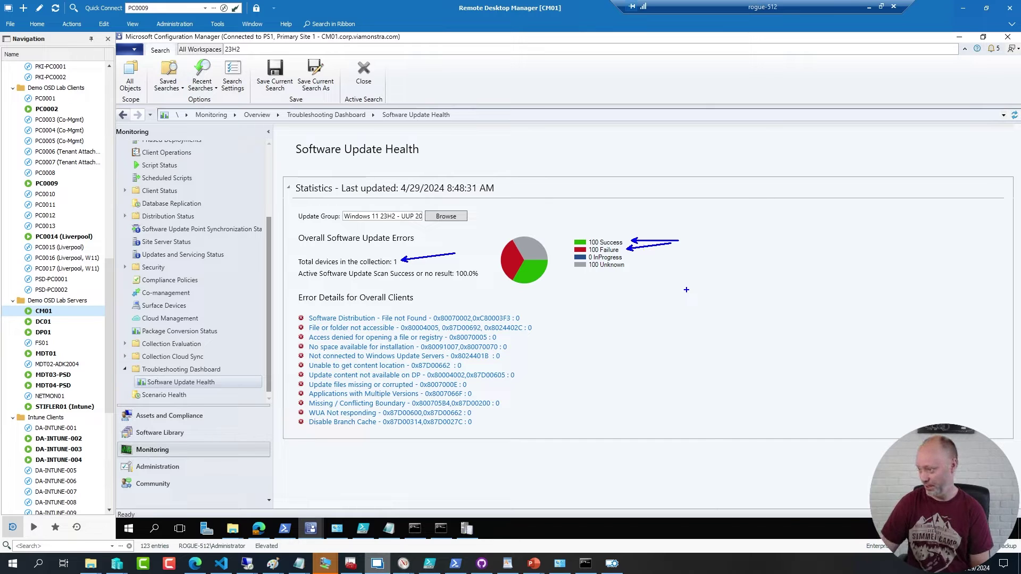
key("Escape")
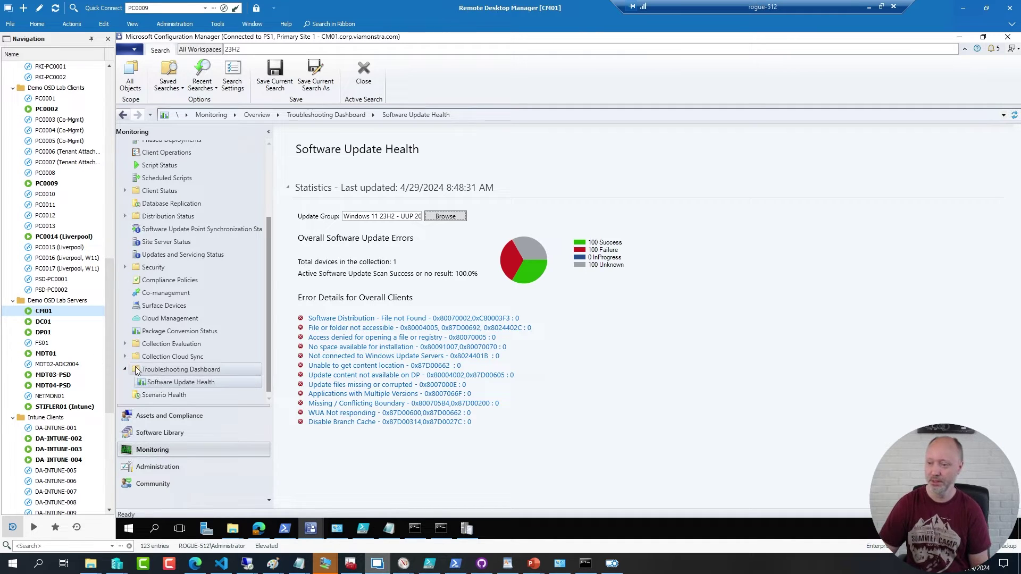
On the 2Pint lab CM01, run lines 10–11 to count all ConfigMgr commands (1176)
left_click_drag(108, 342, 116, 261)
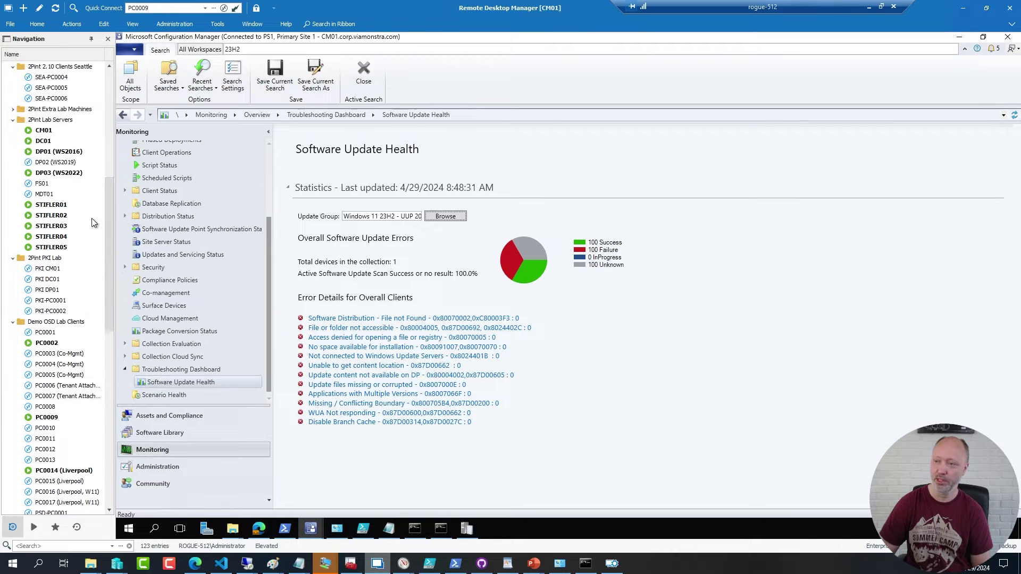
left_click(53, 132)
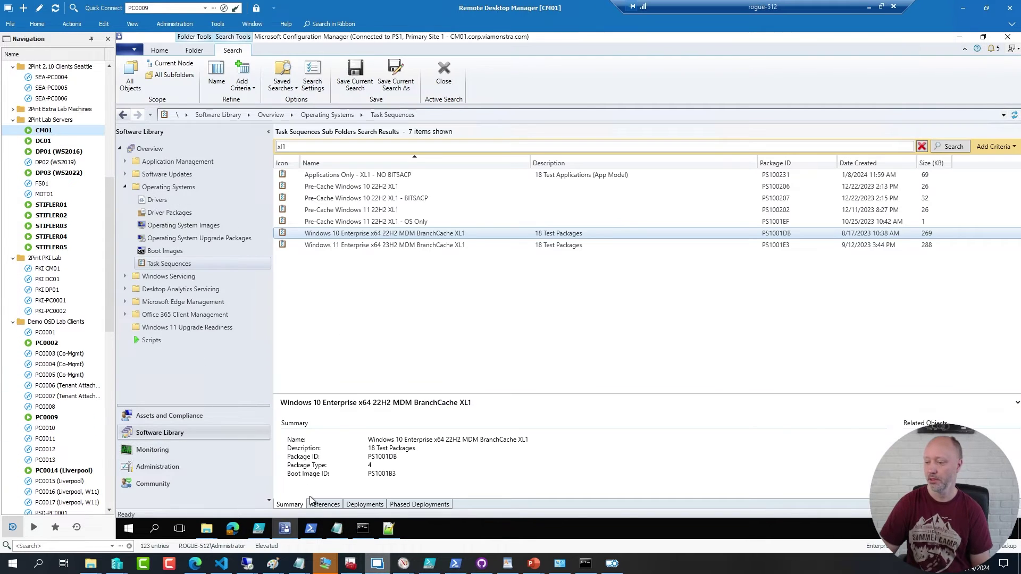
left_click(258, 528)
scroll(279, 189, "up", 2)
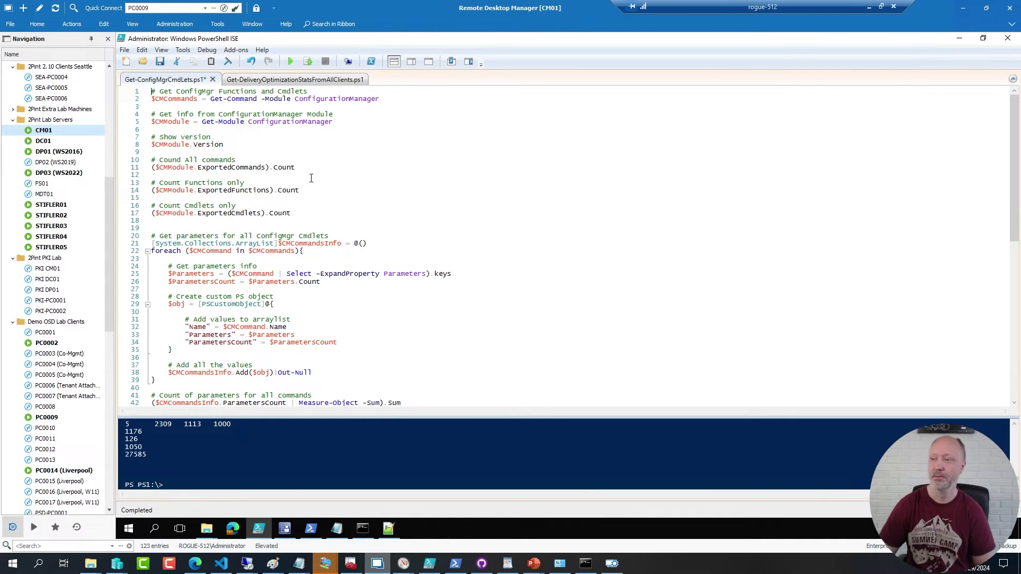
left_click_drag(297, 168, 126, 162)
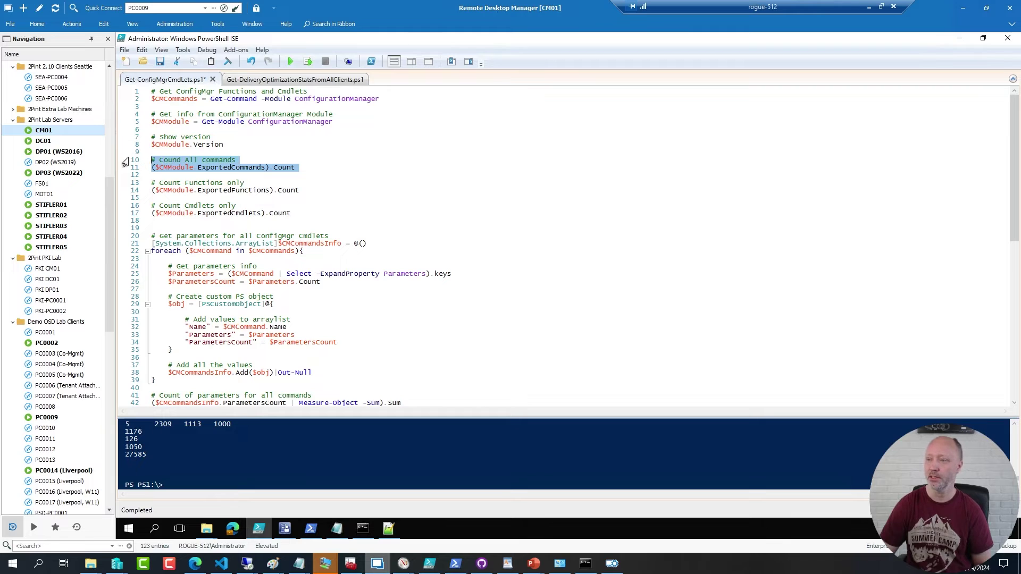
left_click(307, 61)
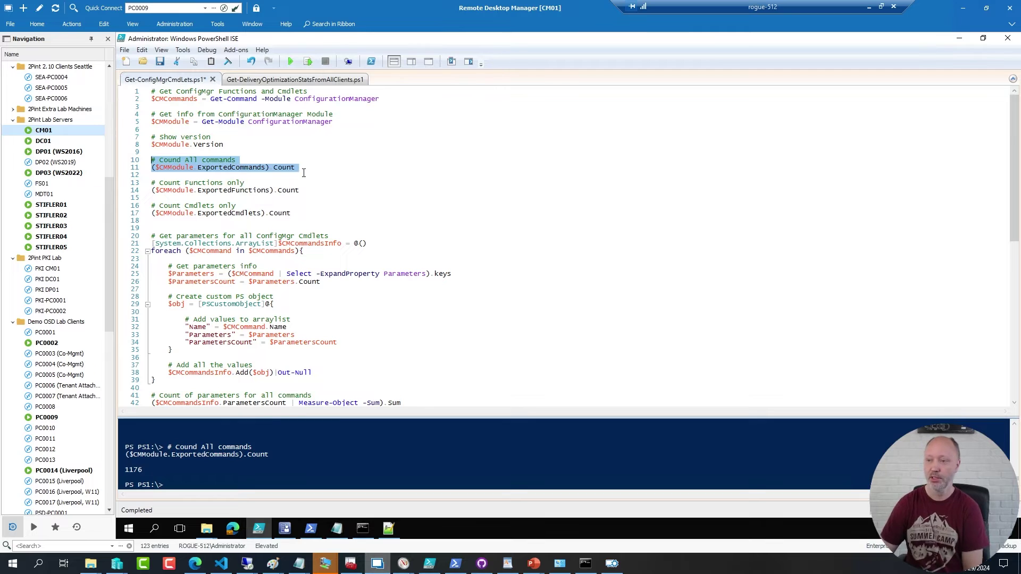
Switch to the Demo OSD lab CM01 session and bring up its PowerShell ISE
left_click_drag(113, 291, 109, 372)
double_click(46, 228)
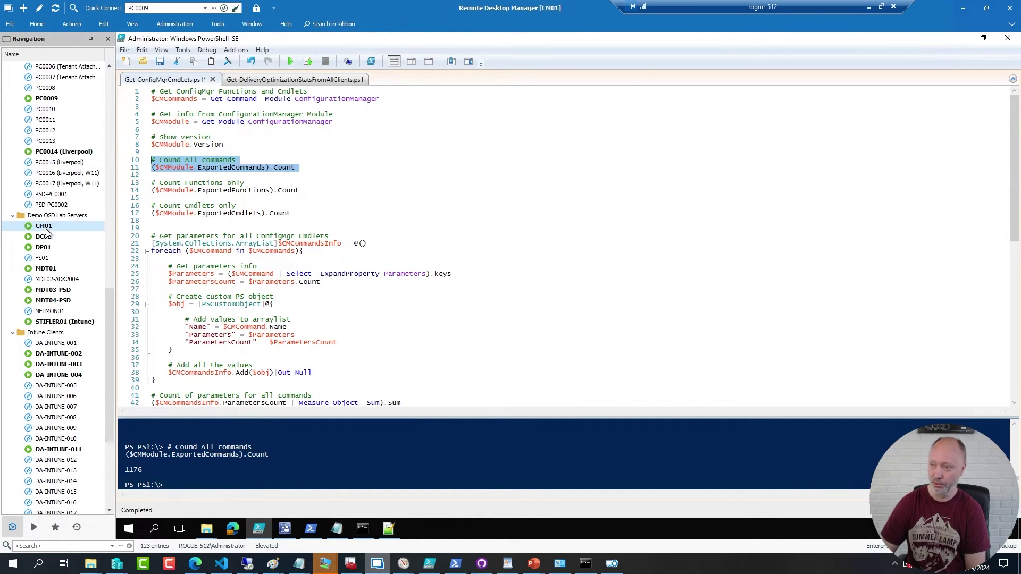
left_click(362, 528)
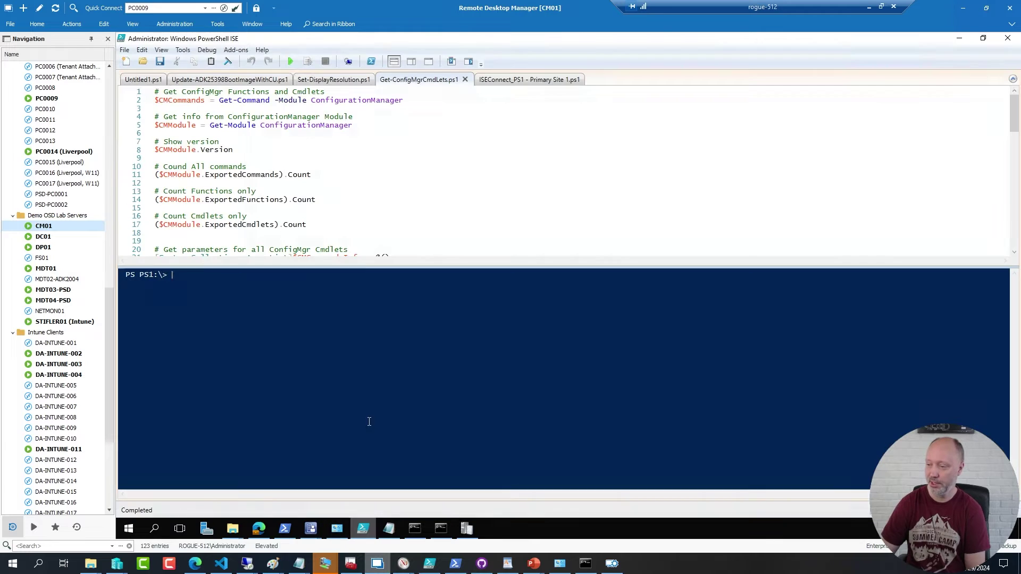
Count the ConfigMgr commands on the Demo OSD lab server (1176)
left_click(319, 175)
key("shift+Home")
key("F8")
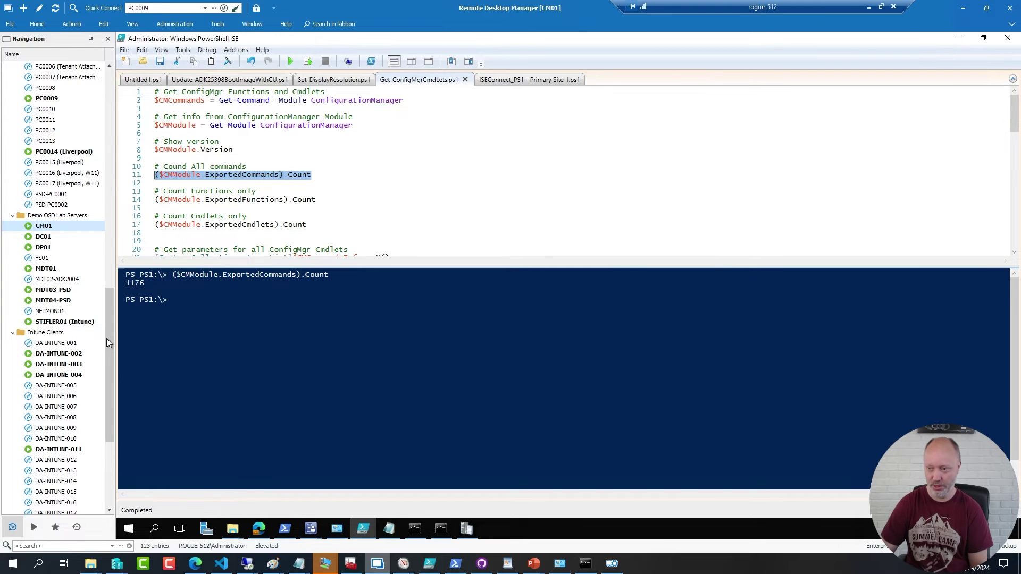
Run the line 42 parameter total on both CM01 servers, comparing 27585 with 27589
left_click_drag(107, 338, 110, 243)
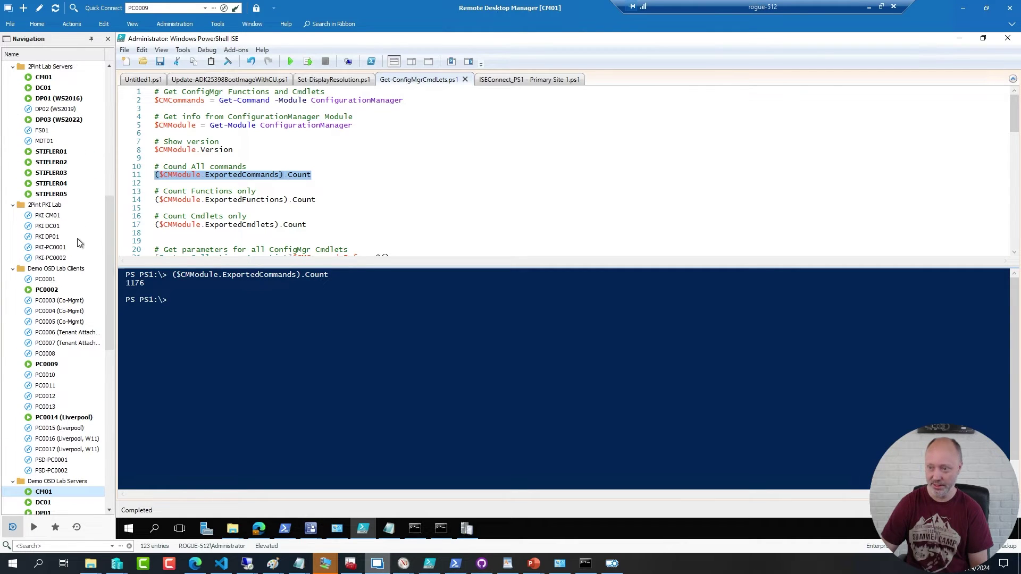
double_click(44, 76)
left_click(293, 212)
scroll(301, 213, "down", 2)
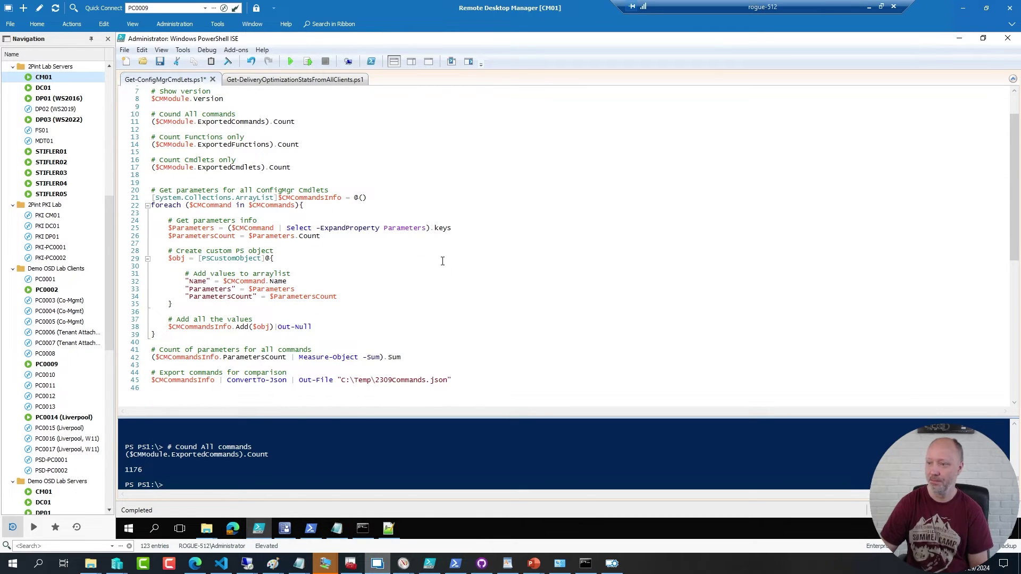
triple_click(393, 362)
key("F8")
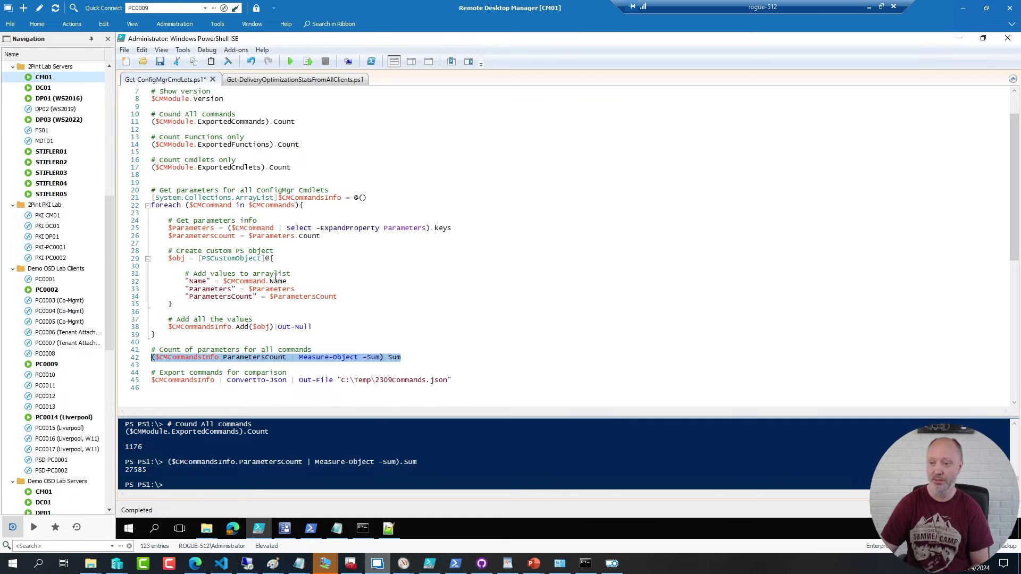
scroll(106, 276, "down", 7)
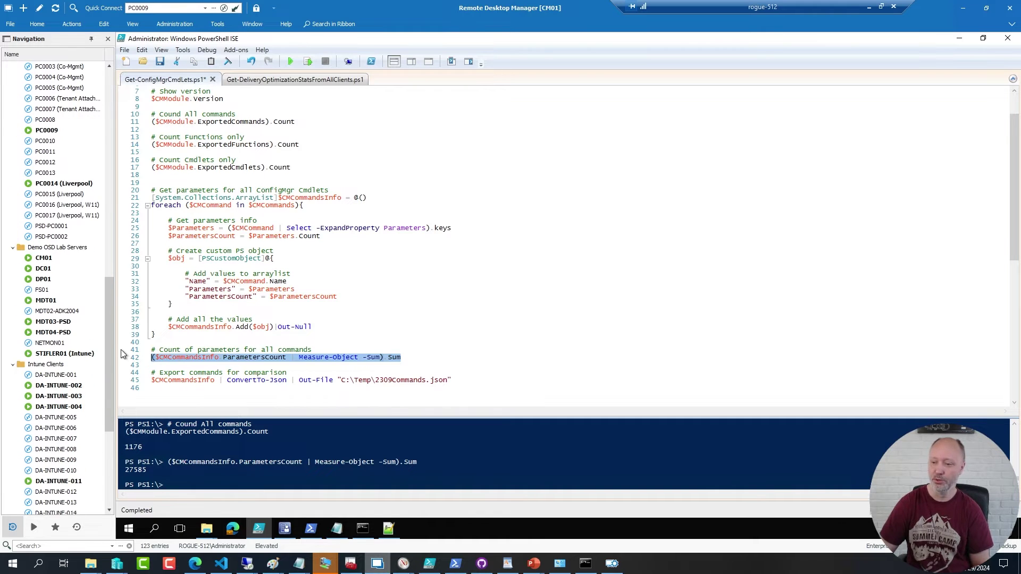
double_click(47, 259)
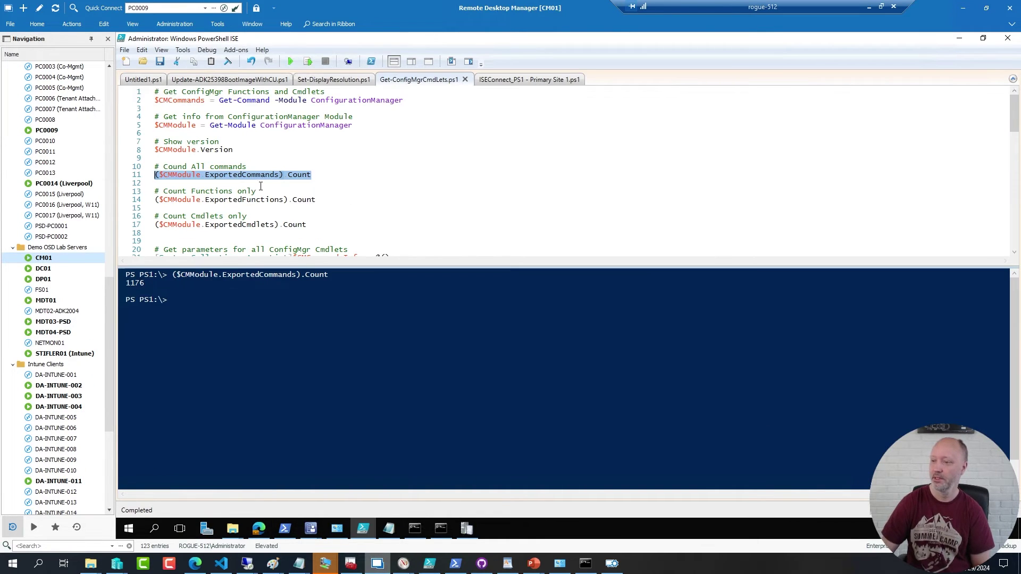
scroll(262, 183, "down", 4)
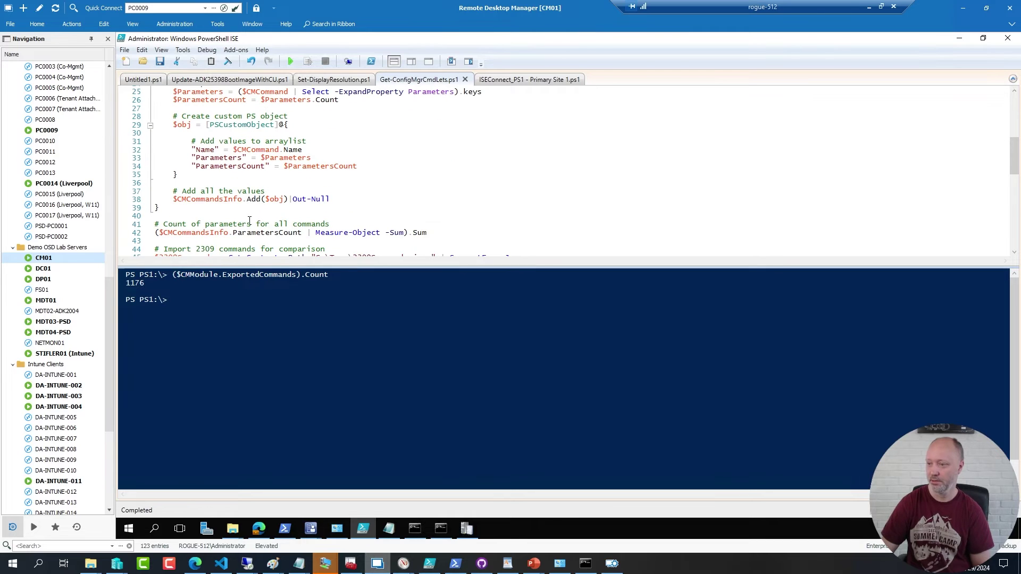
triple_click(254, 232)
key("F8")
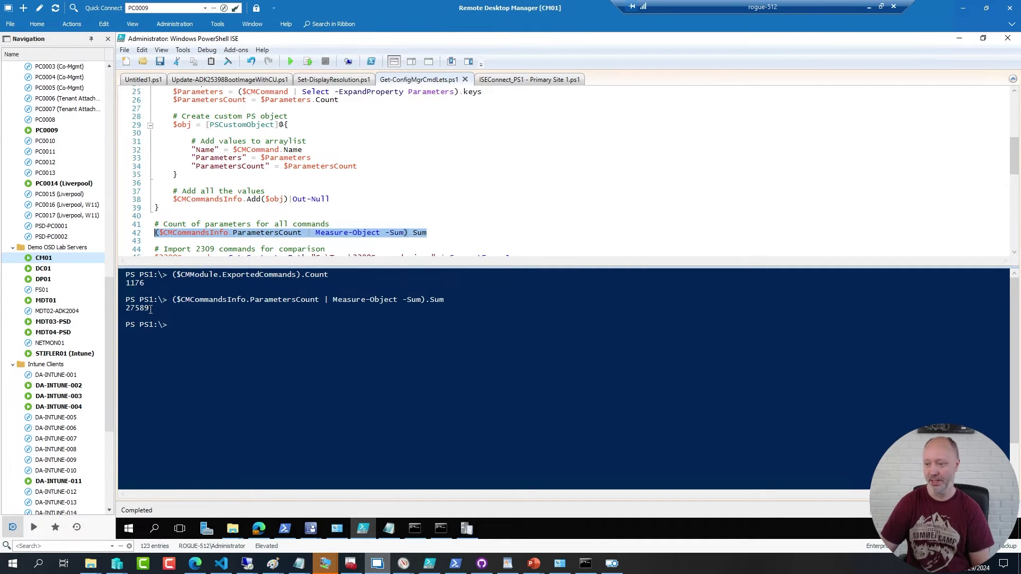
Run lines 52–62 to list new 2403 parameters like RetryCount, SoftwareUpdateO365Language and NewName
left_click(279, 186)
scroll(266, 168, "down", 3)
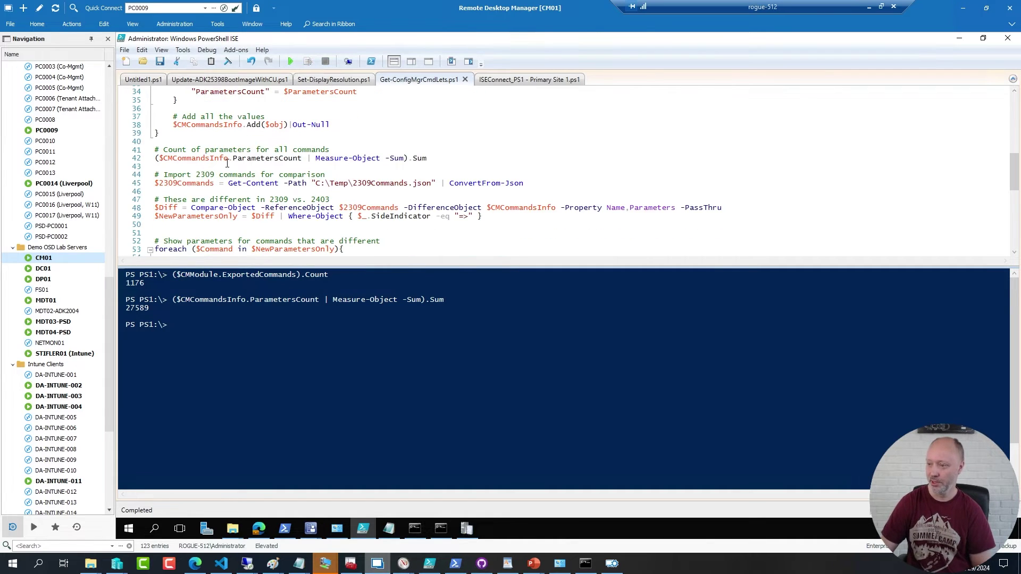
scroll(229, 162, "down", 3)
scroll(229, 163, "down", 3)
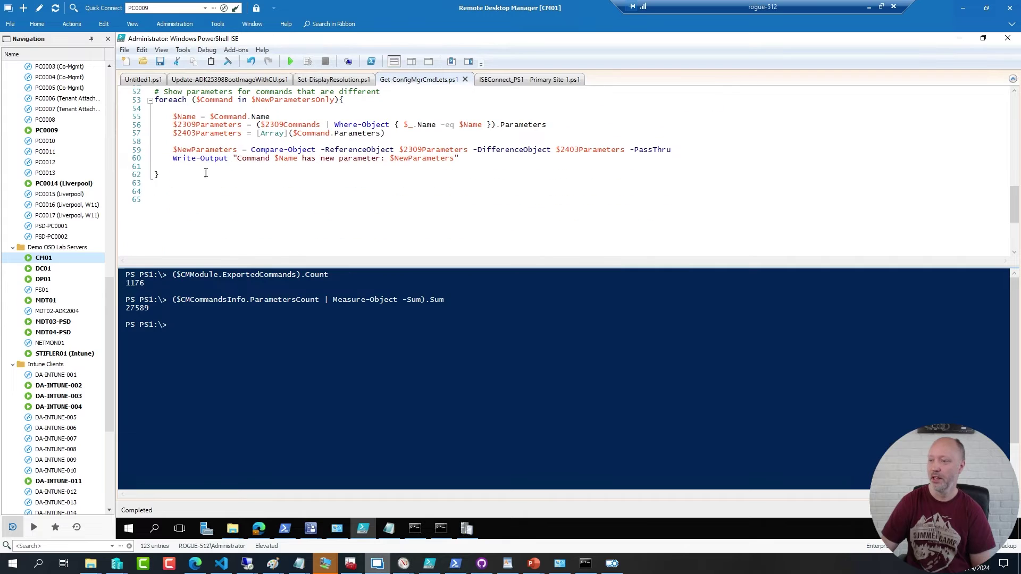
left_click_drag(193, 182, 153, 91)
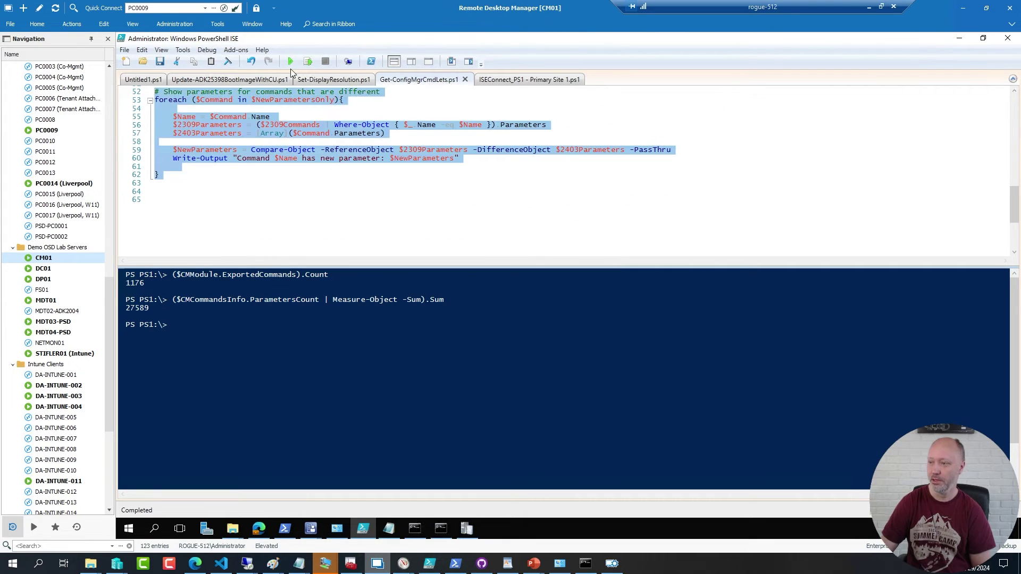
left_click(308, 61)
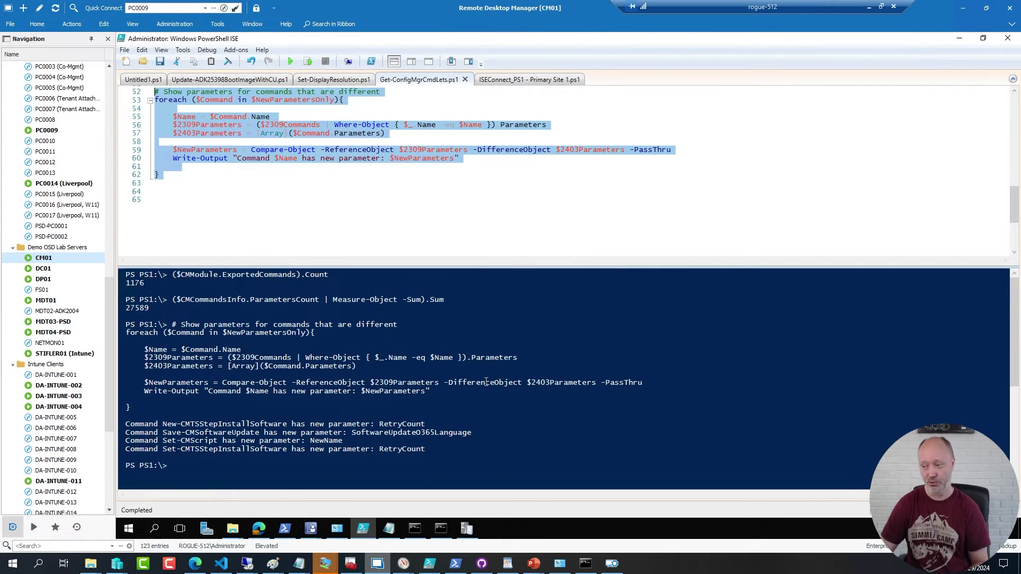
double_click(394, 433)
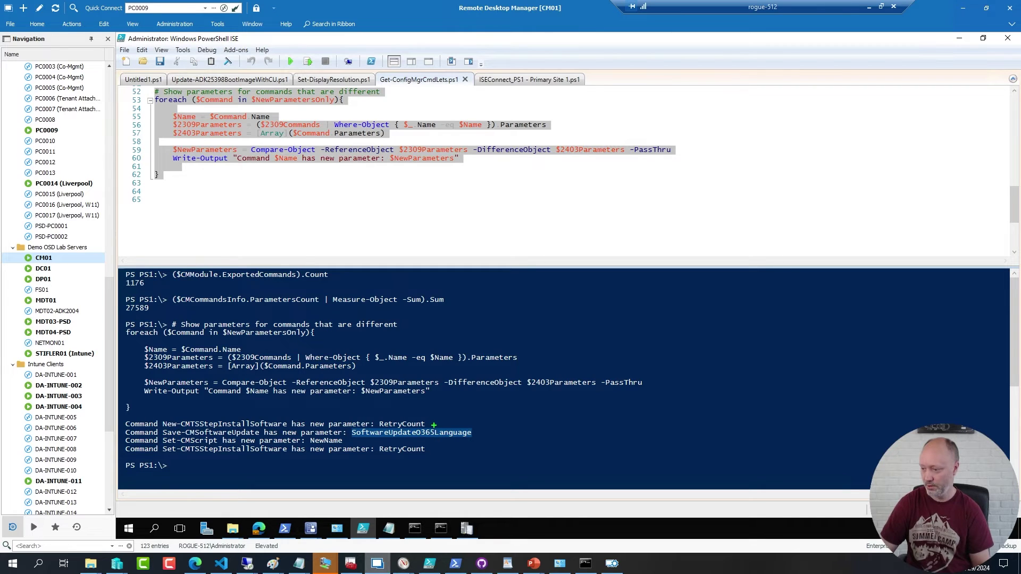
left_click_drag(434, 425, 475, 426)
left_click_drag(354, 441, 495, 450)
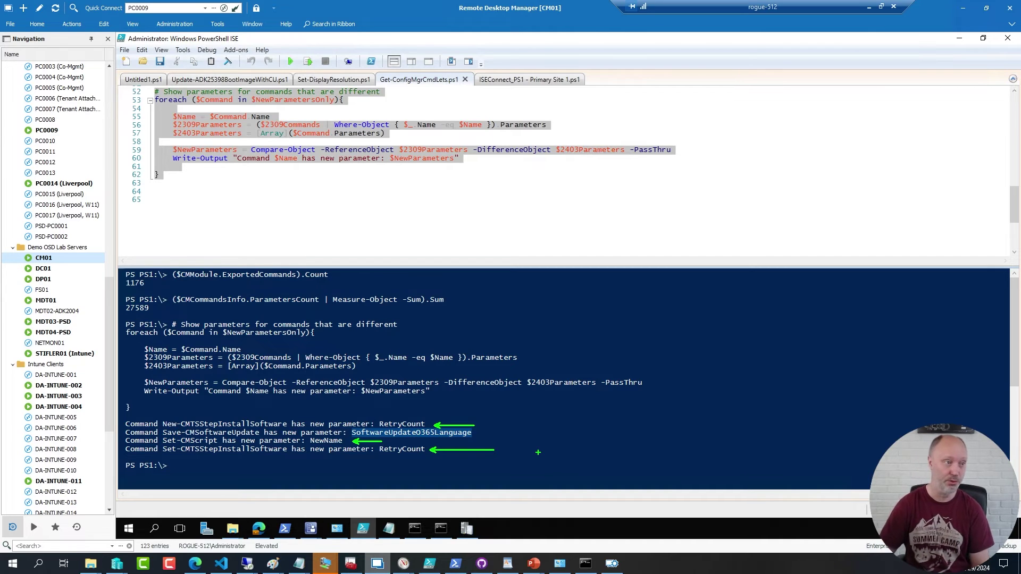
key("Escape")
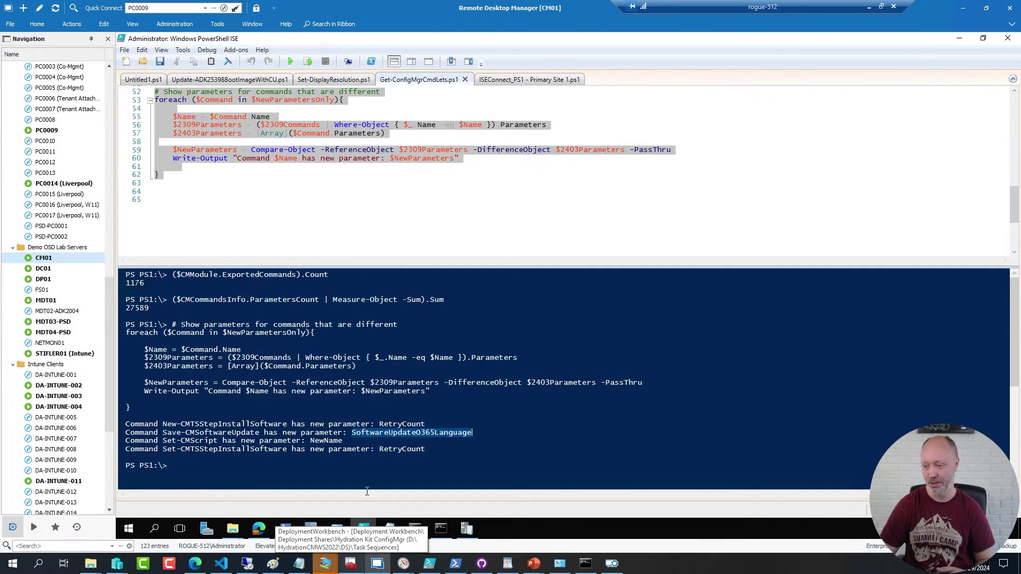
Search Task Sequences for 'arm64' to find three Windows 11 arm64 sequences, then list the Boot Images
mouse_move(311, 528)
left_click(254, 465)
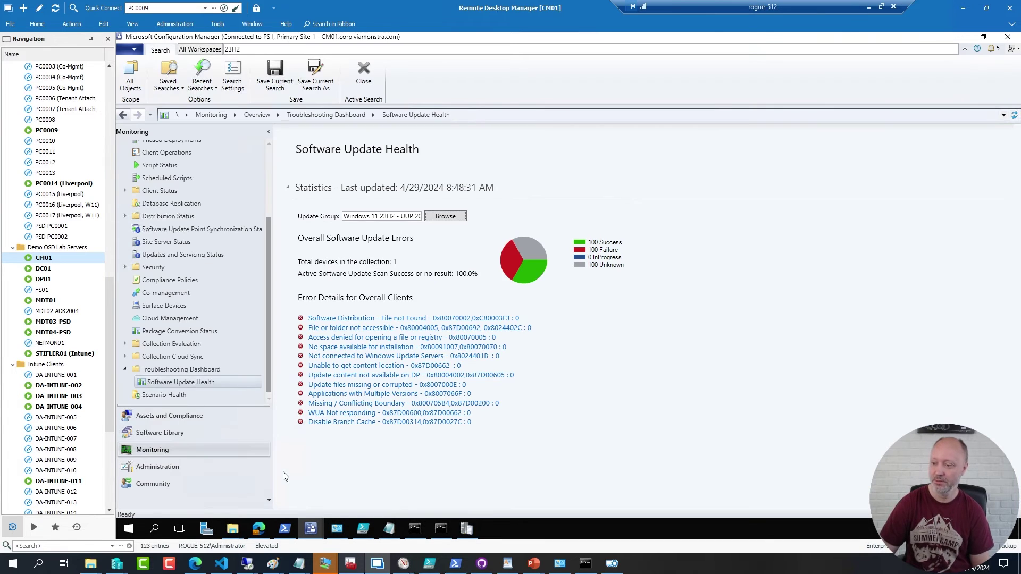
left_click(201, 431)
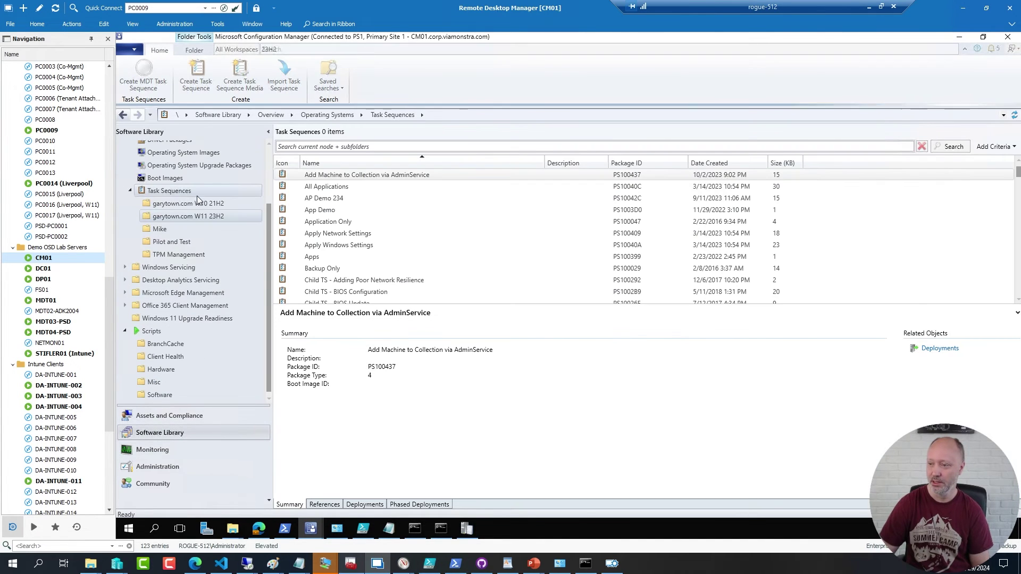
left_click(307, 146)
type("arm5")
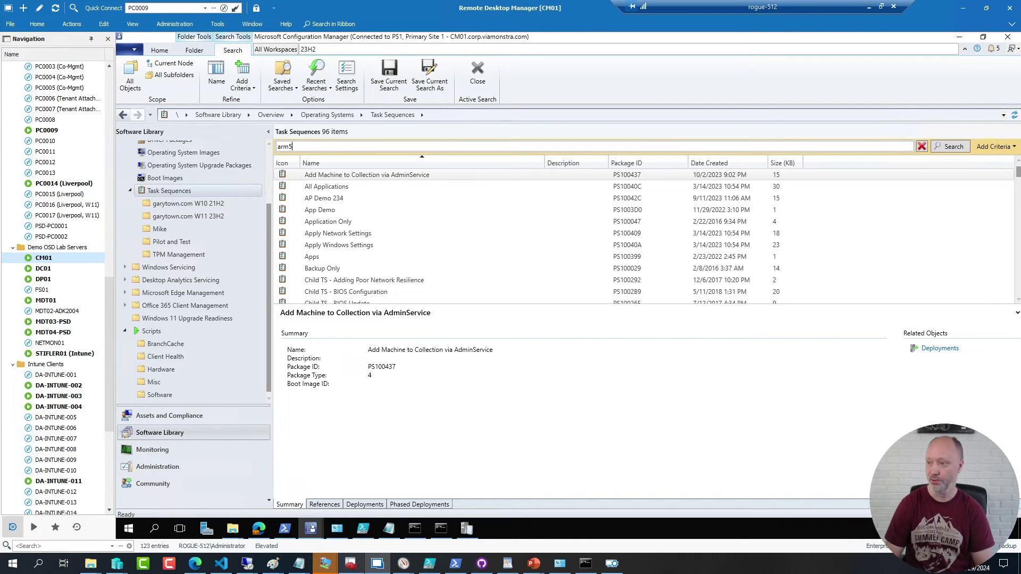
key("BackSpace")
type("64")
key("Return")
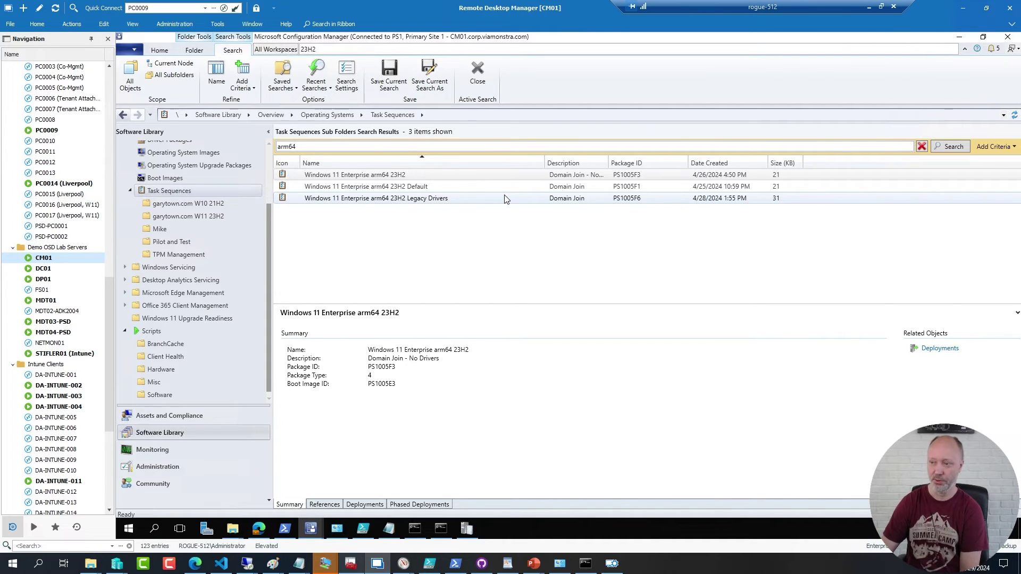
left_click(150, 179)
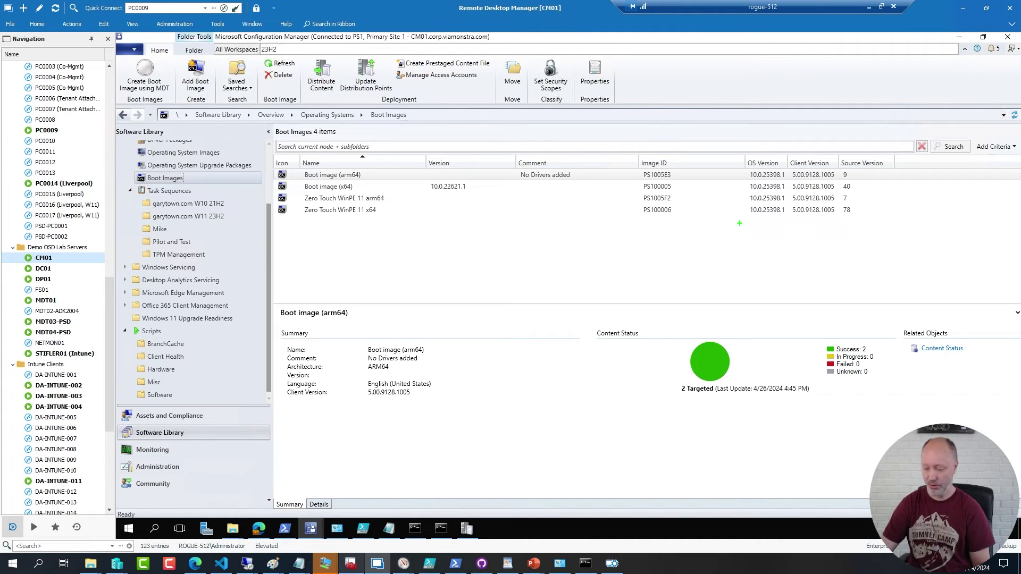
Show X64 Emulator (WinPE-x64-Support) in the Zero Touch WinPE 11 arm64 boot image's Optional Components
left_click_drag(735, 219, 807, 219)
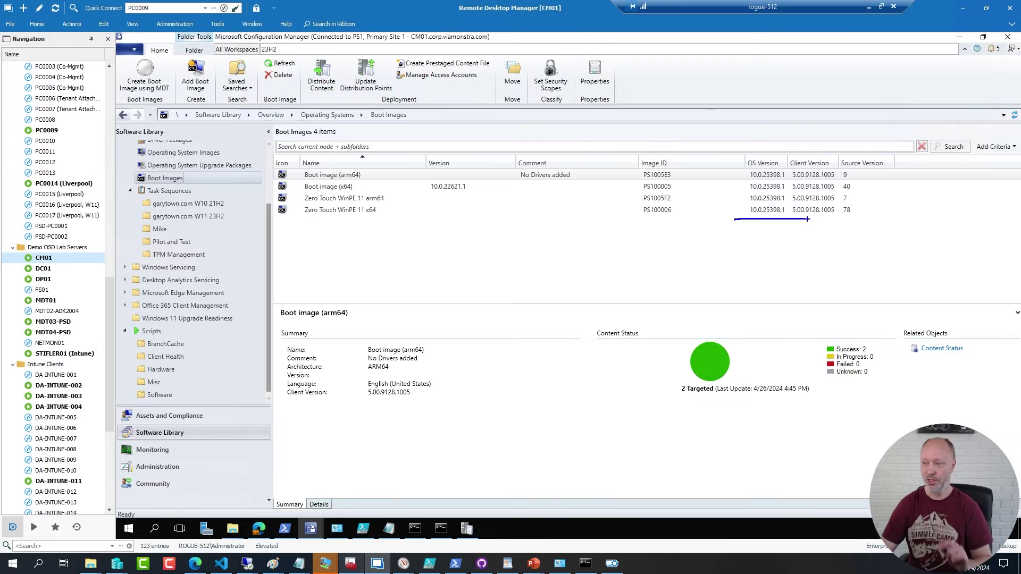
key("Escape")
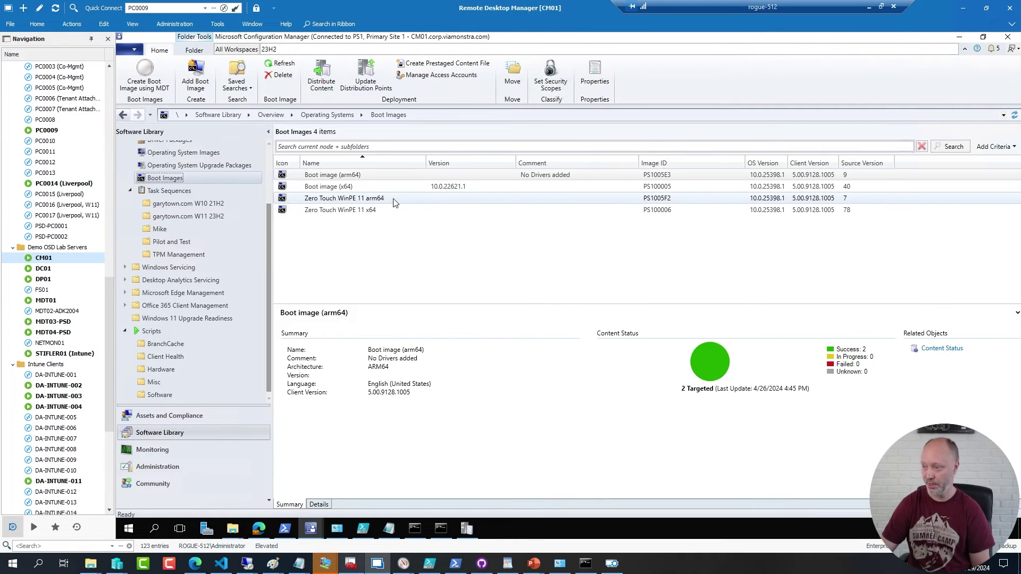
left_click(371, 202)
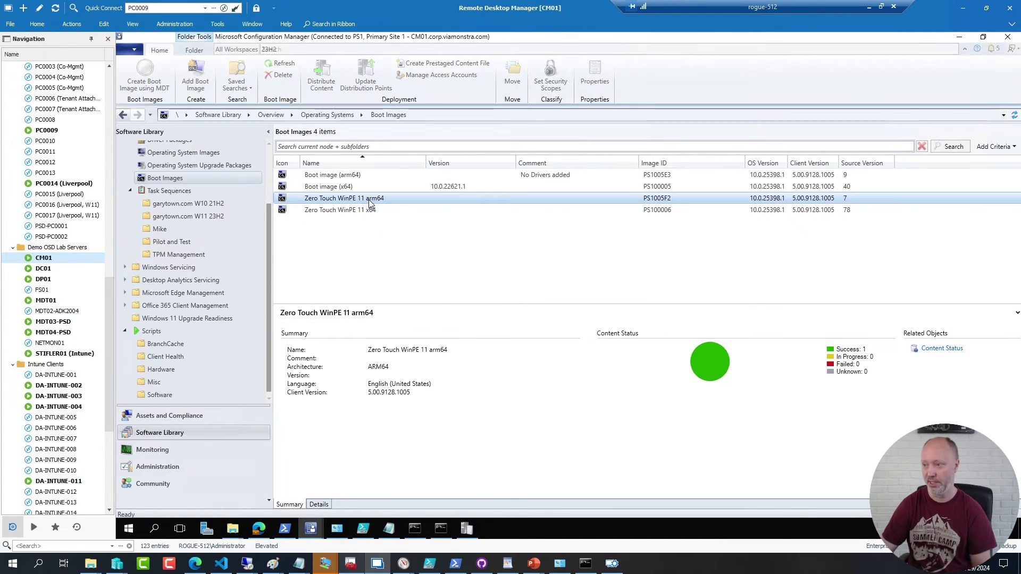
right_click(371, 203)
left_click(261, 318)
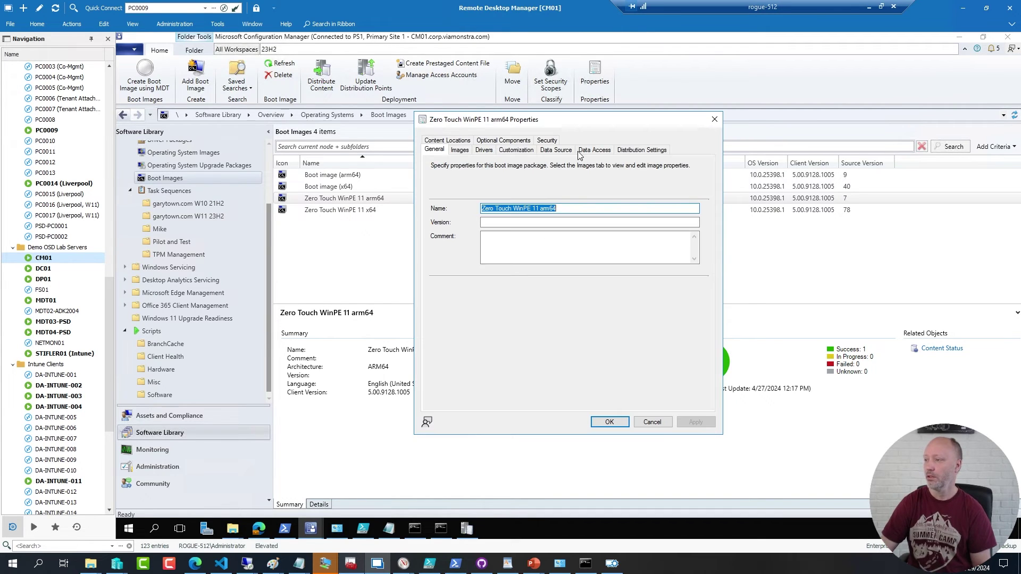
left_click(511, 143)
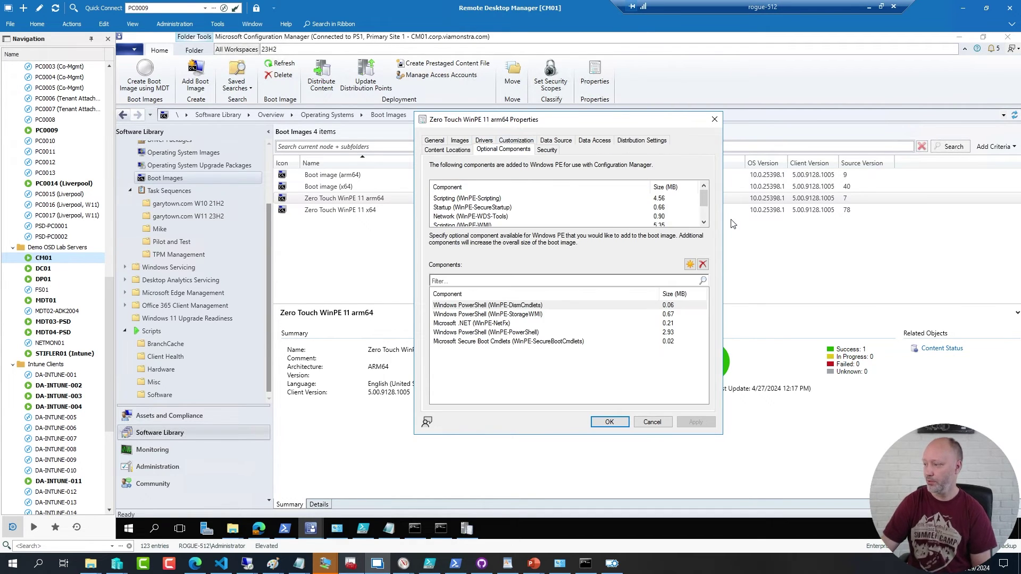
scroll(705, 216, "down", 1)
left_click(477, 217)
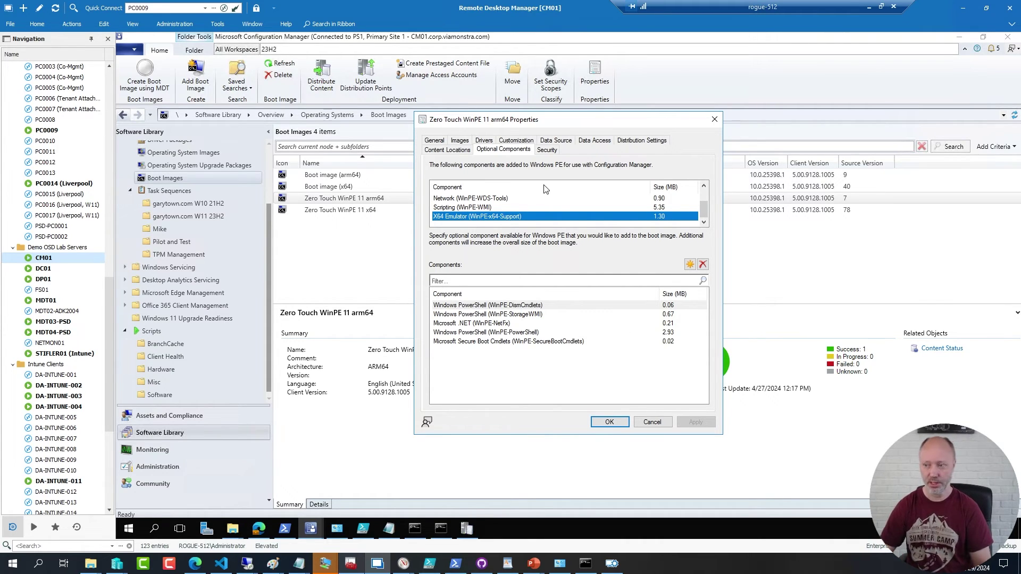
Close the boot image properties and switch to the DEV001 remote session
left_click(653, 422)
left_click_drag(108, 336, 119, 426)
double_click(46, 493)
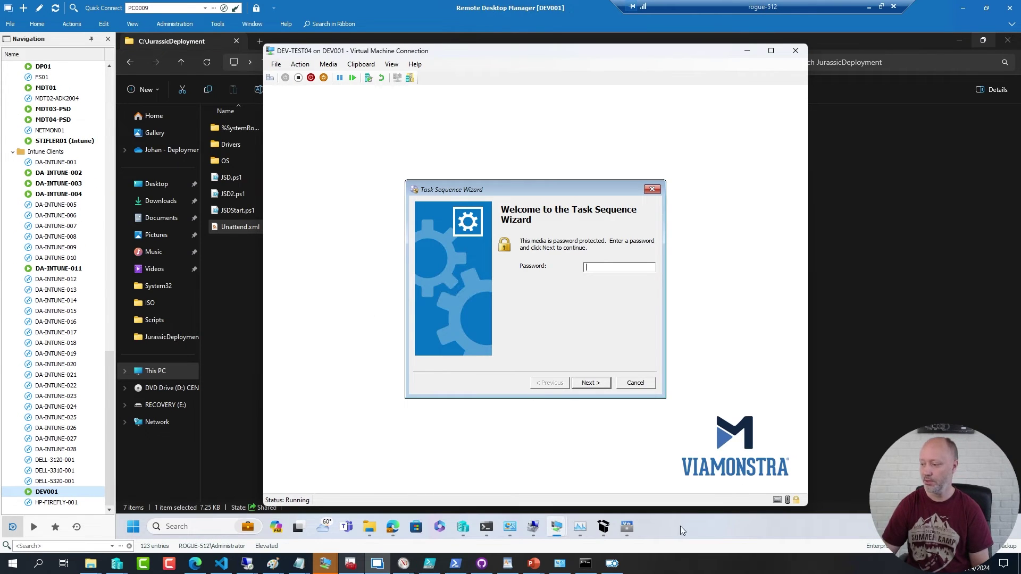
Check the host CPU in Task Manager, then reset the DEV-TEST04 virtual machine
right_click(675, 529)
left_click(719, 485)
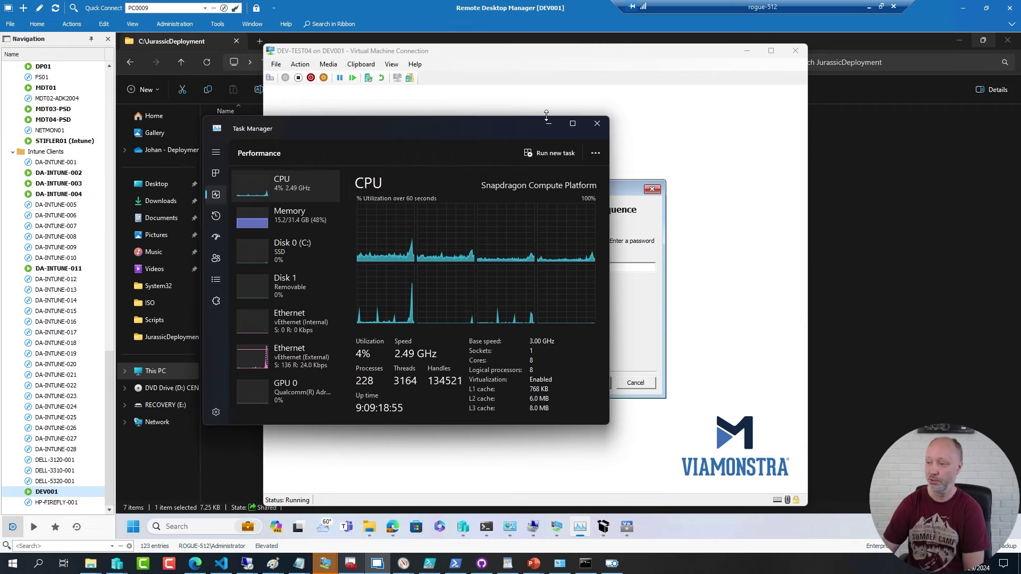
left_click(598, 124)
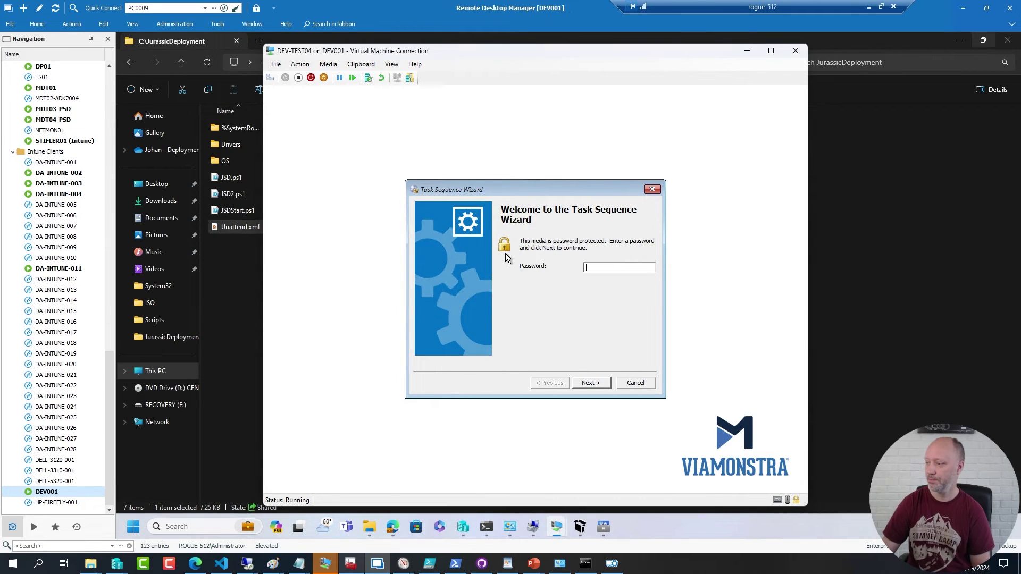
left_click(353, 77)
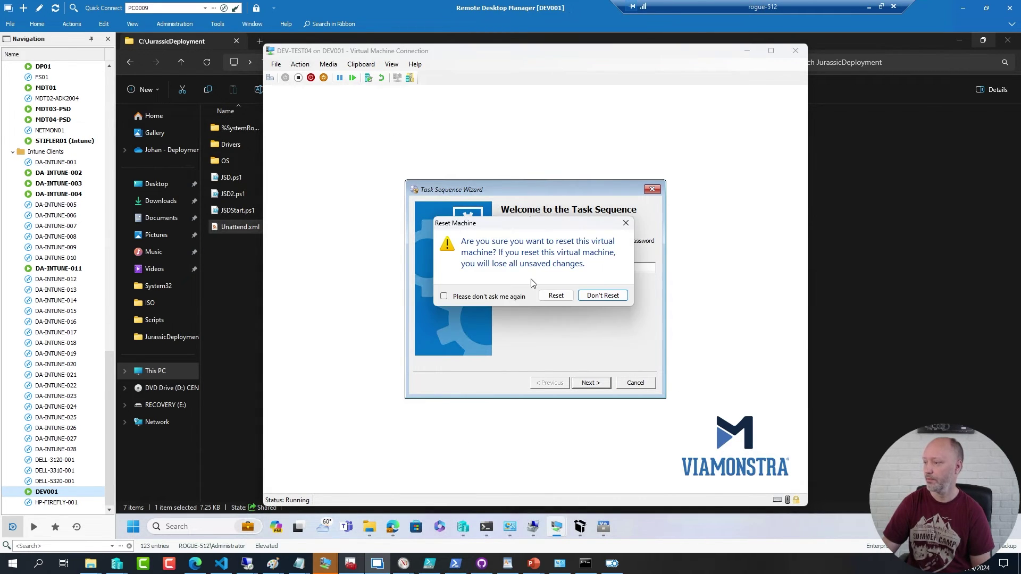
left_click(556, 295)
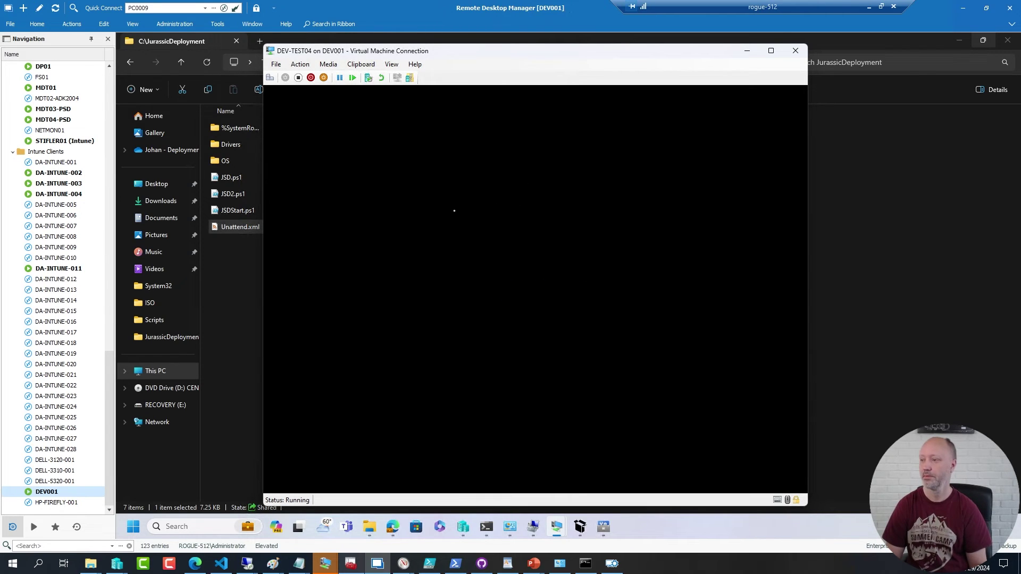
Network-boot DEV-TEST04, enter the media password, and run the Windows 11 Enterprise arm64 23H2 task sequence
key("Return")
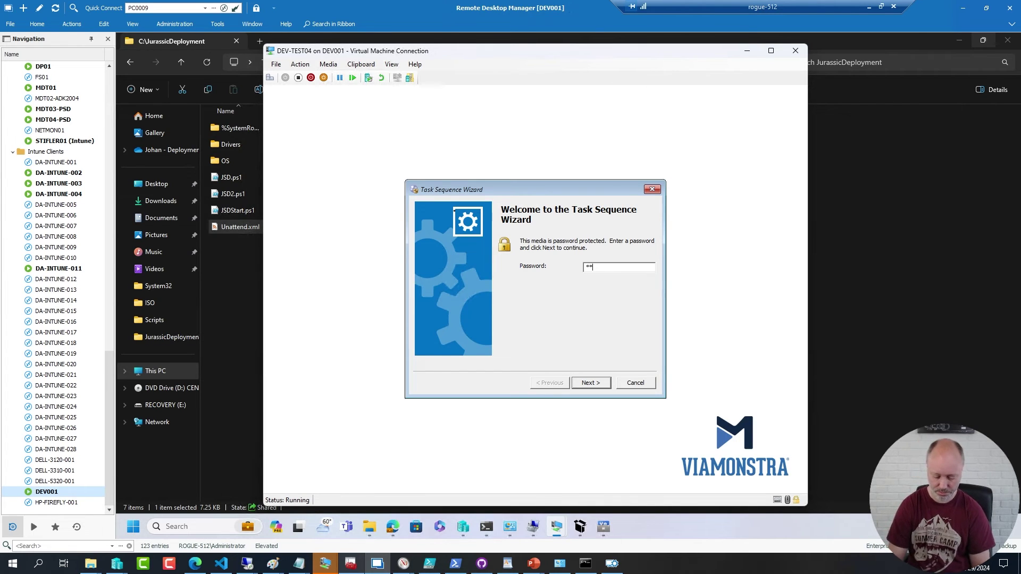
type("****")
key("Return")
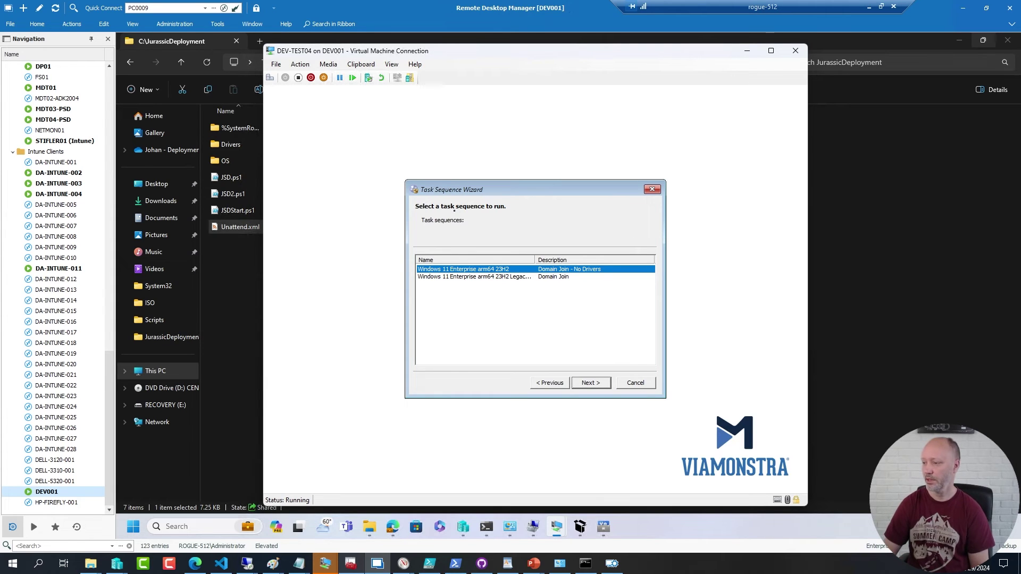
left_click_drag(535, 259, 567, 273)
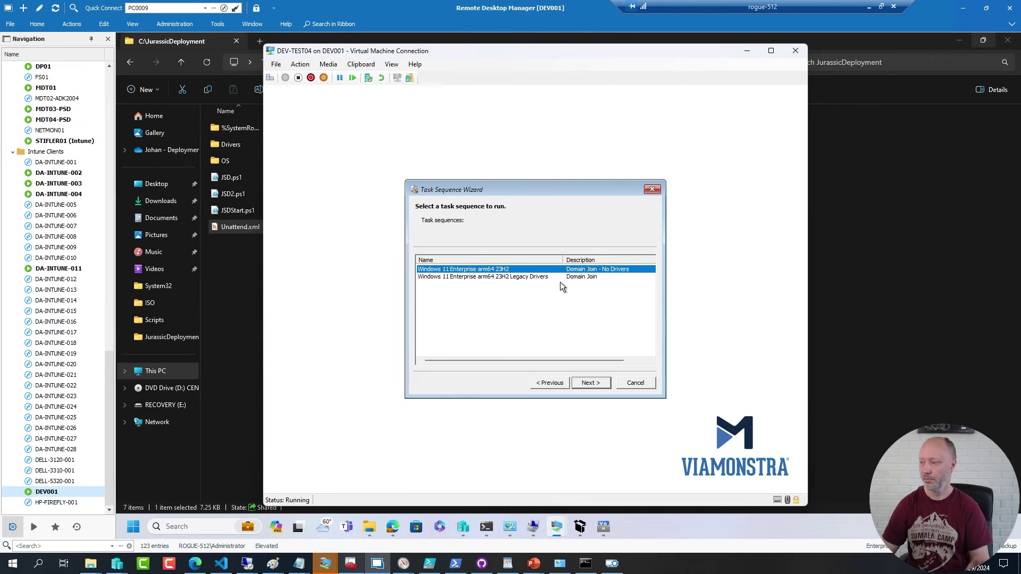
left_click(592, 384)
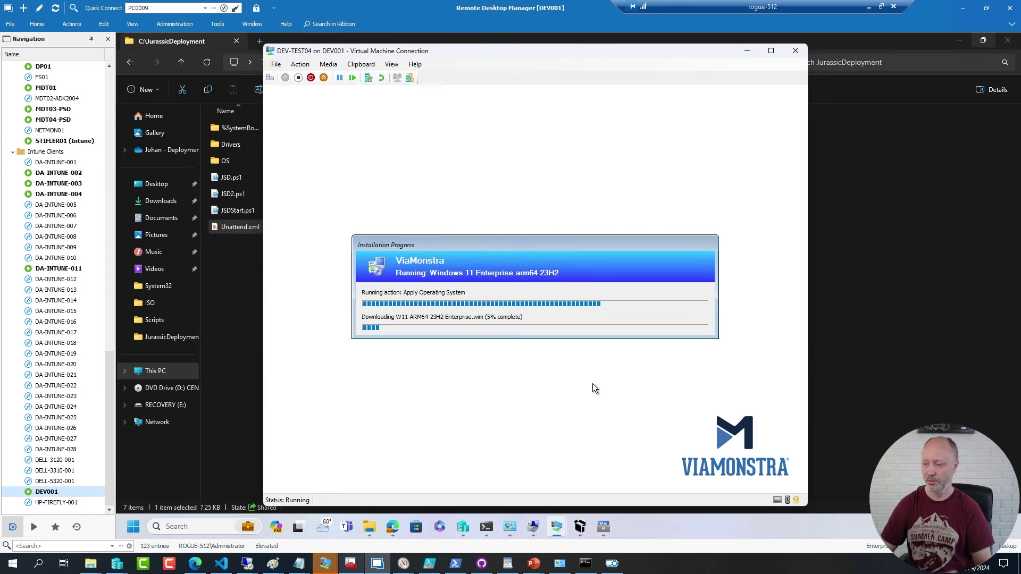
Connect to DEV-TEST01 and show Task Manager's Performance view: Snapdragon Compute Platform, 2 virtual processors
left_click(462, 526)
double_click(265, 112)
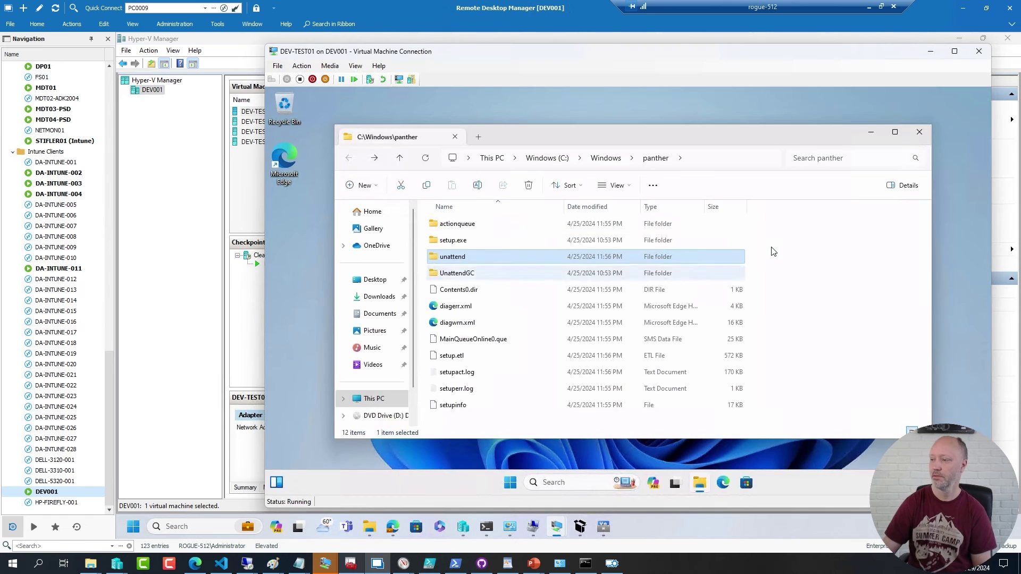
left_click(920, 131)
right_click(436, 484)
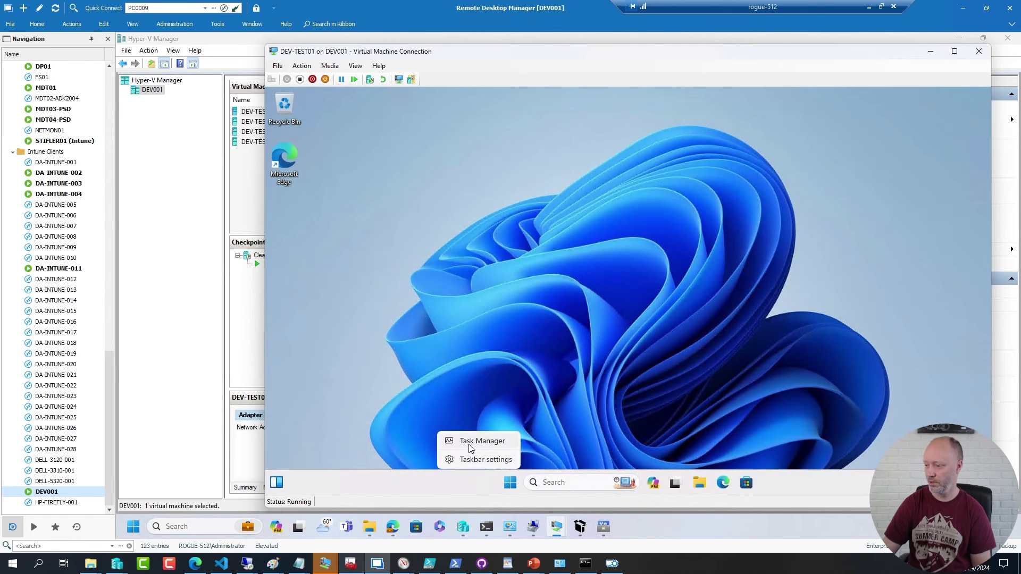
left_click(482, 442)
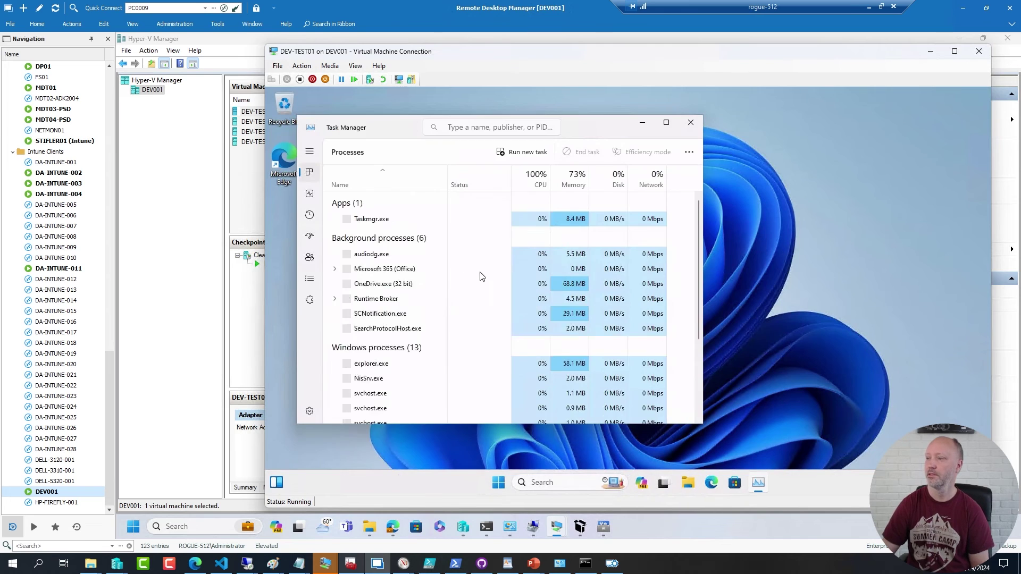
left_click(310, 196)
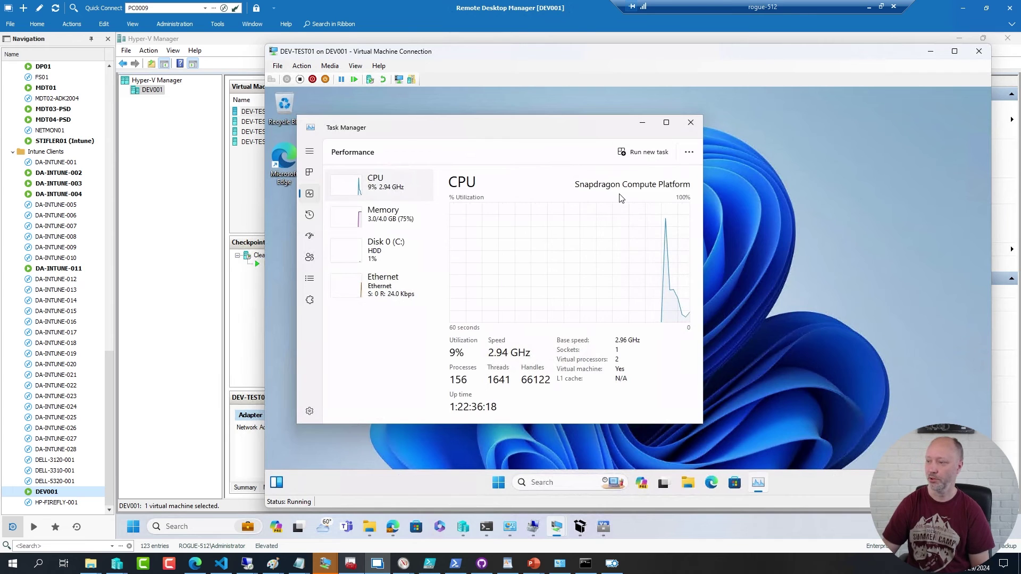
left_click(691, 122)
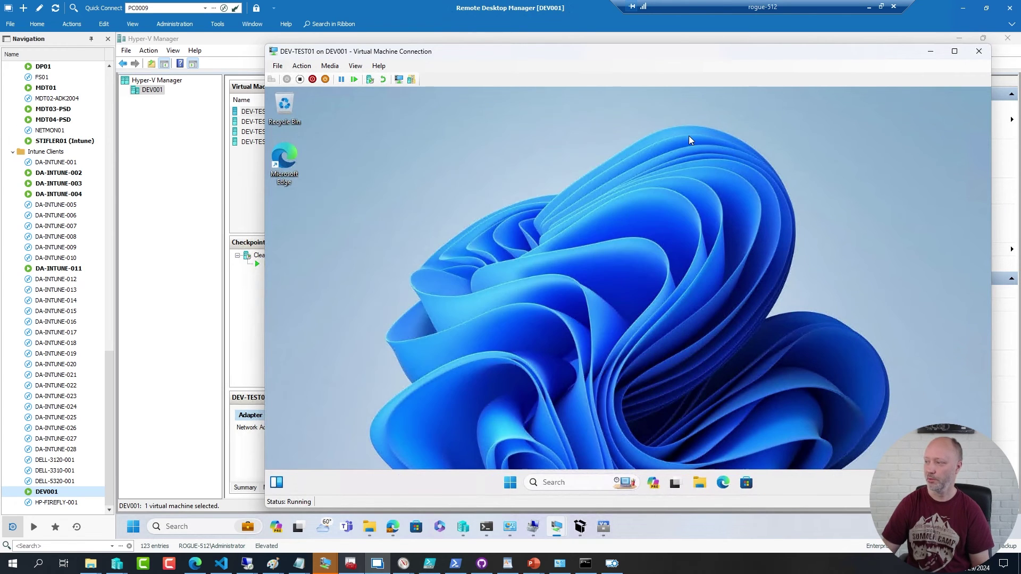
key("super")
type("cmd")
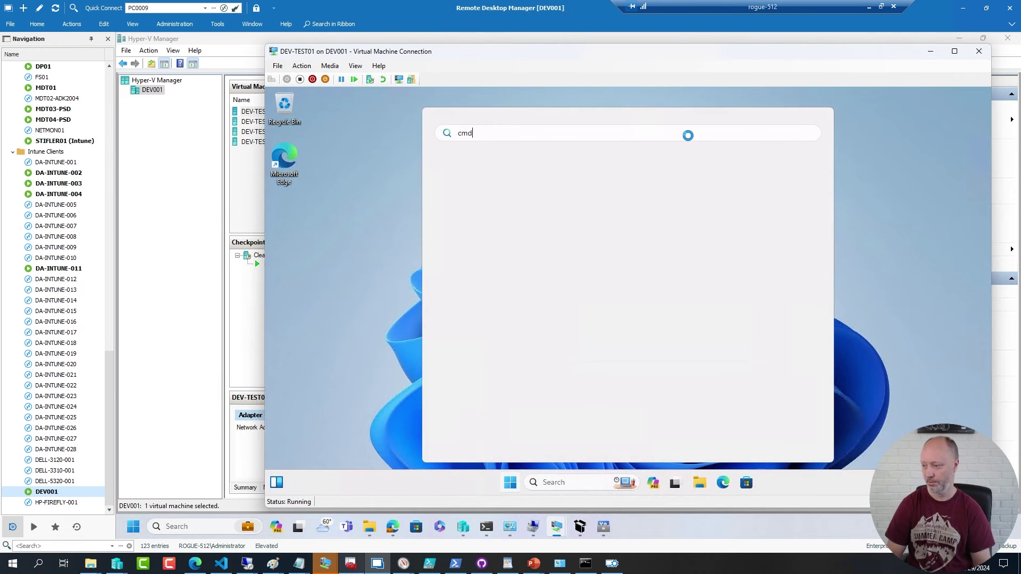
key("ctrl+shift+Return")
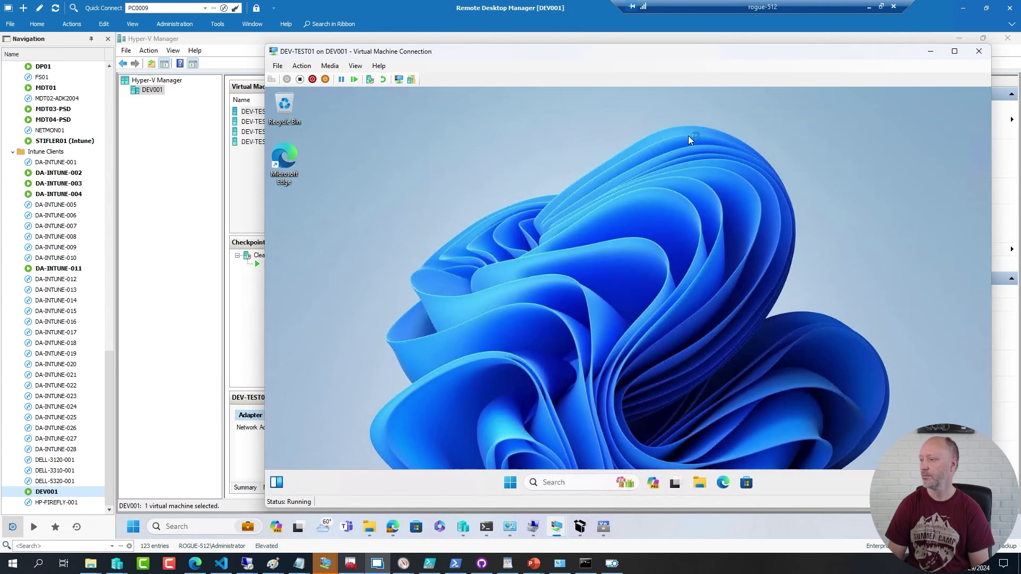
key("alt+y")
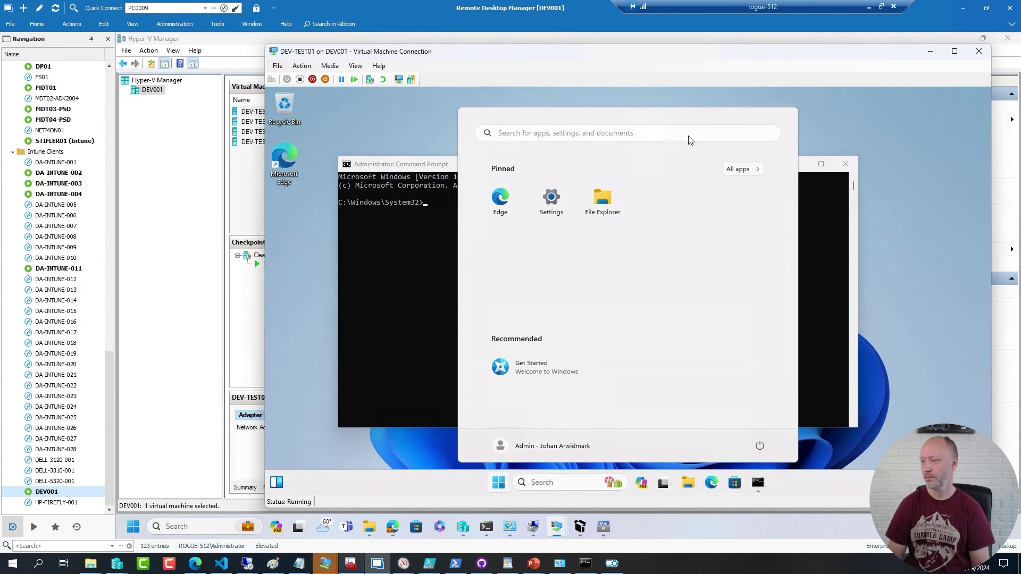
left_click(397, 286)
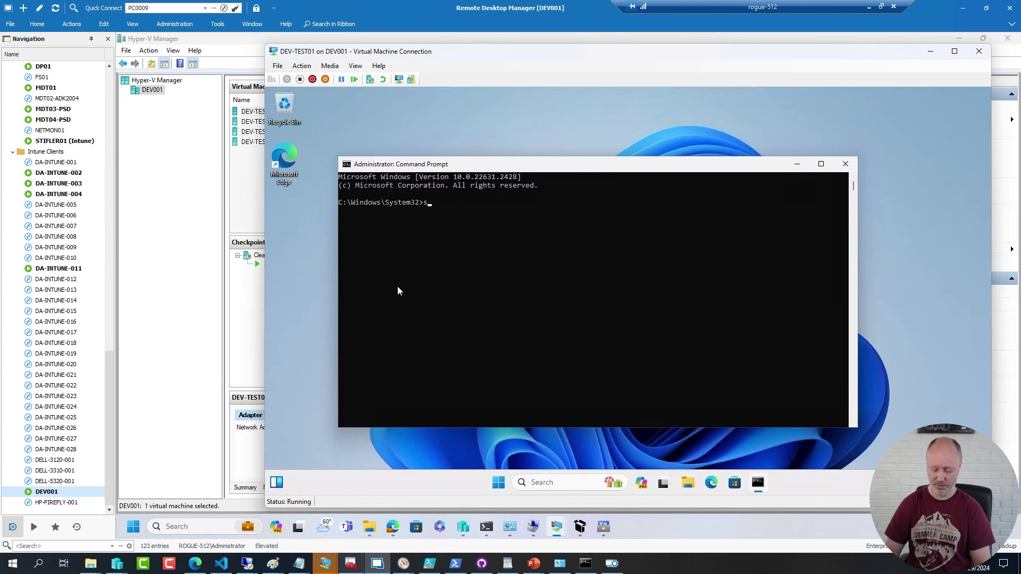
type("set")
key("Return")
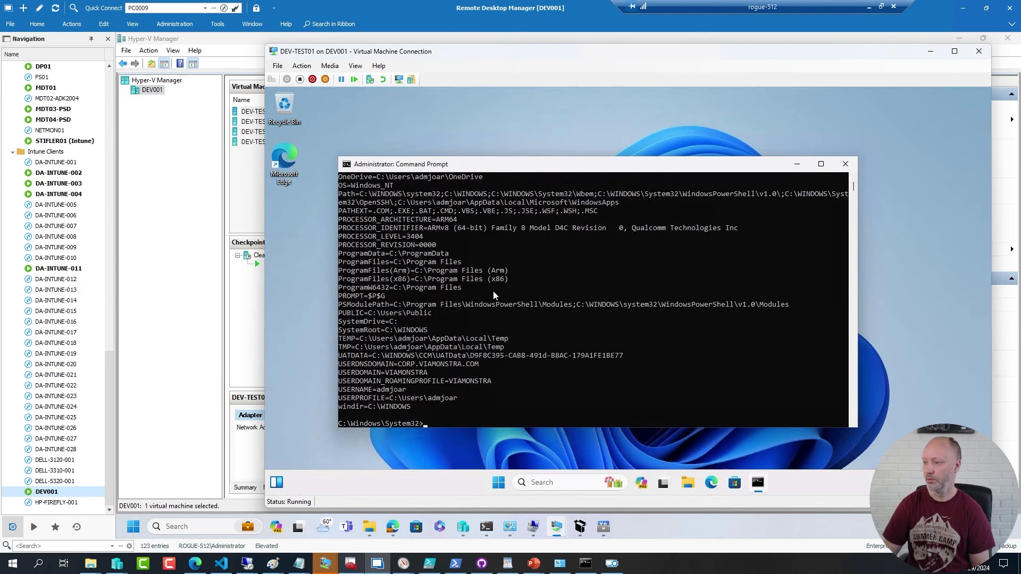
left_click_drag(341, 219, 464, 218)
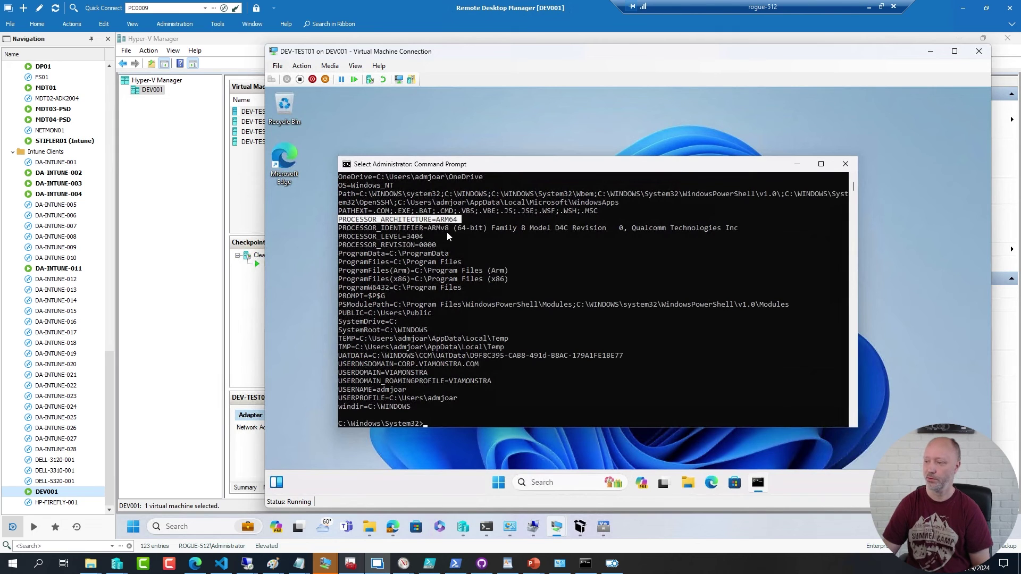
left_click(341, 228)
left_click_drag(357, 229, 503, 232)
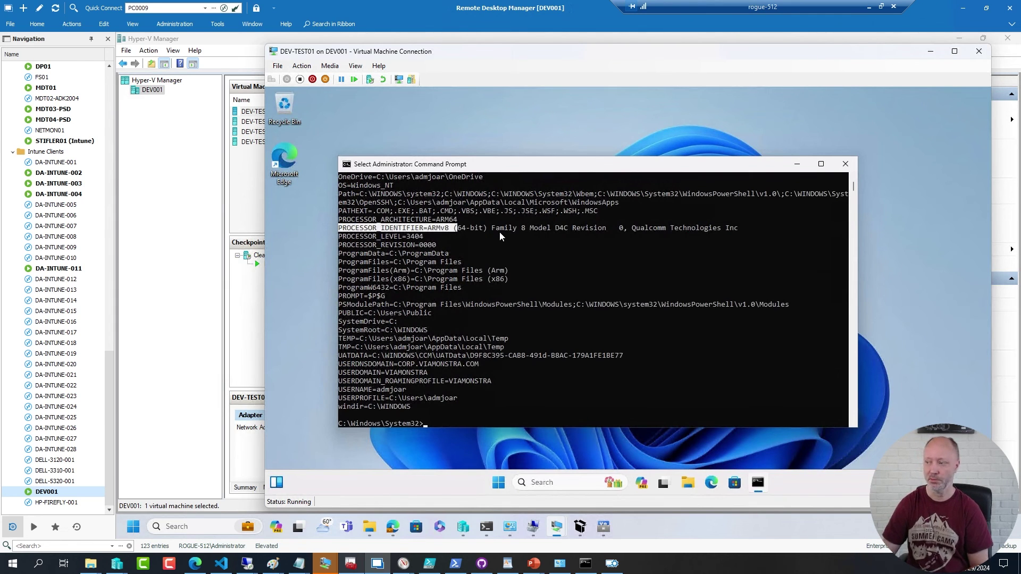
key("ctrl+c")
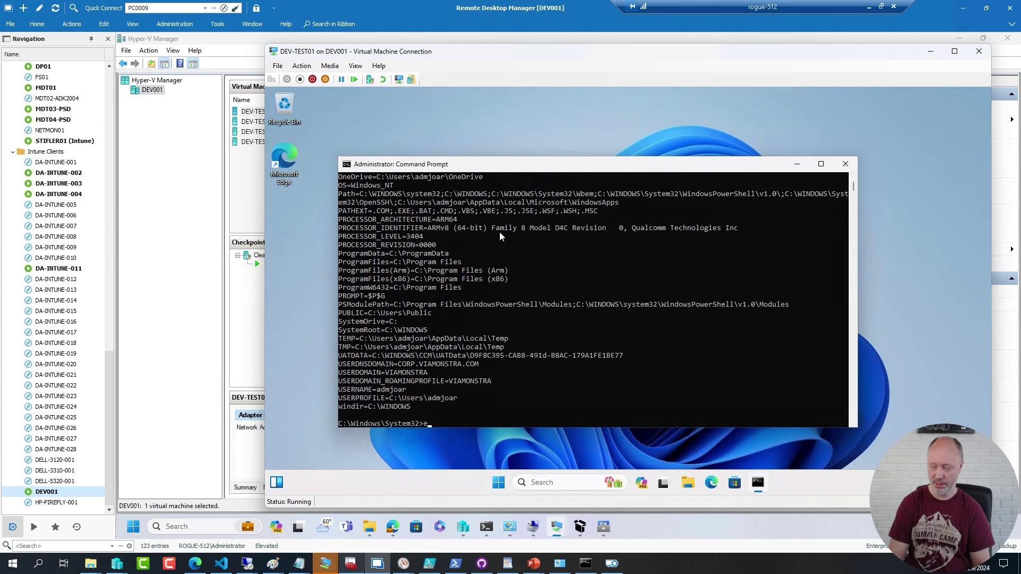
type("exit")
key("Return")
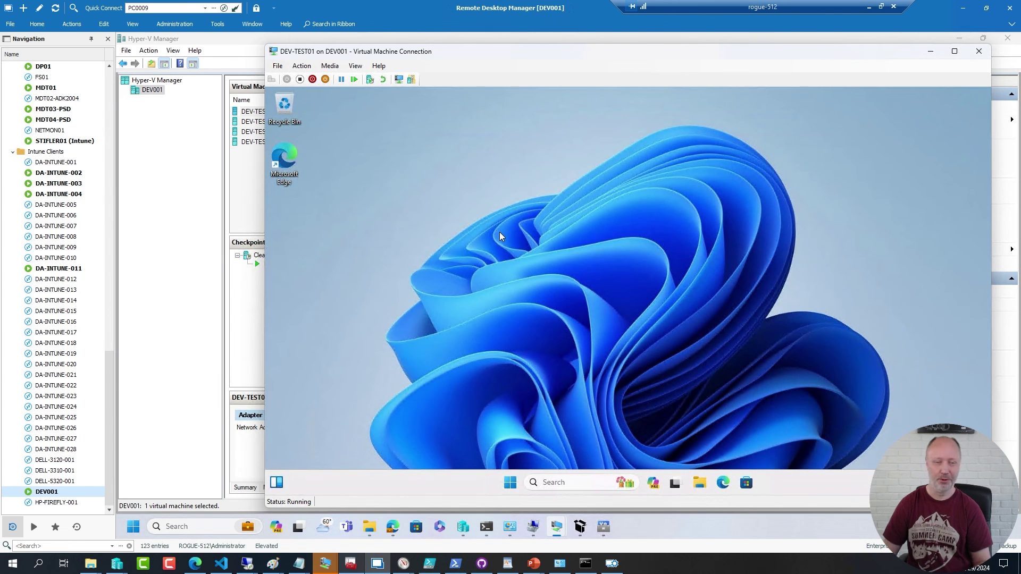